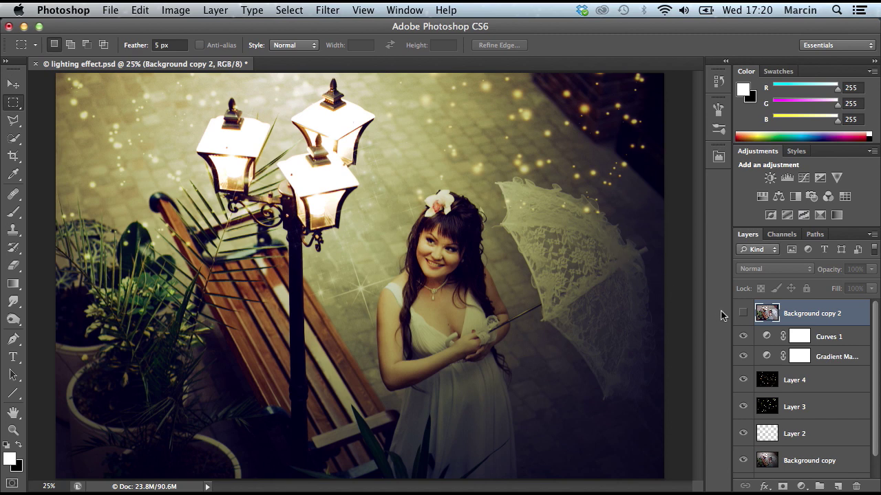
Show, then hide Background copy 2 to compare, and select every effect layer above Background.
click(742, 313)
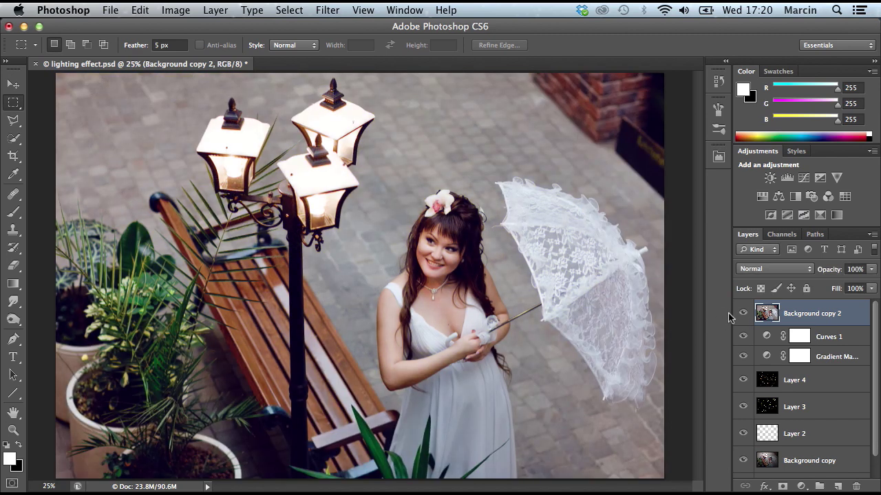
click(743, 313)
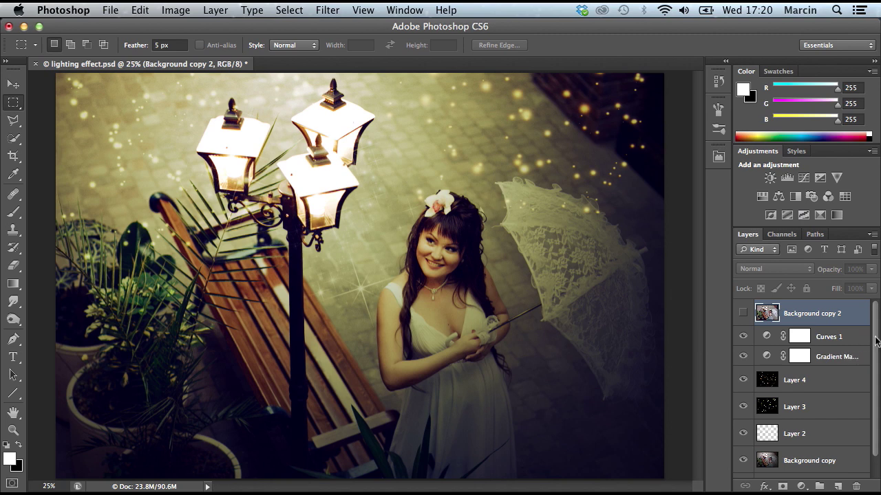
scroll(873, 365, down, 1)
scroll(876, 391, up, 1)
scroll(876, 302, down, 1)
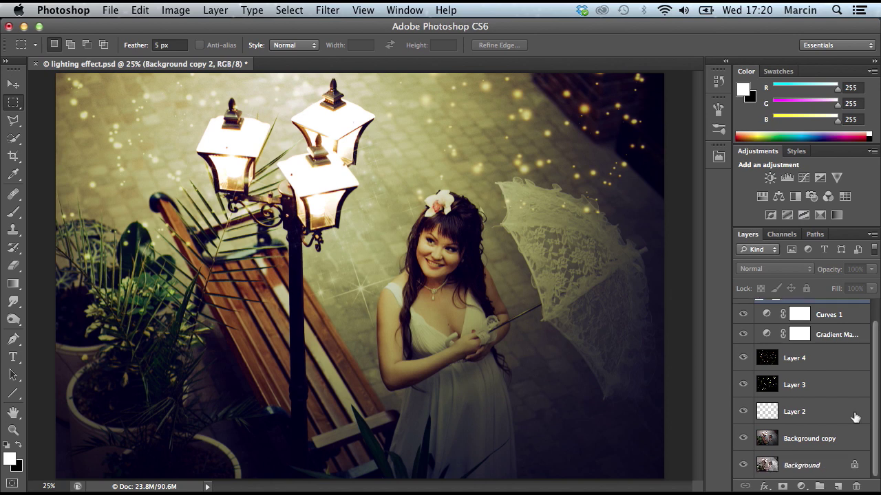
shift+click(845, 441)
Delete the selected effect layers, leaving only the Background photo.
scroll(828, 416, up, 1)
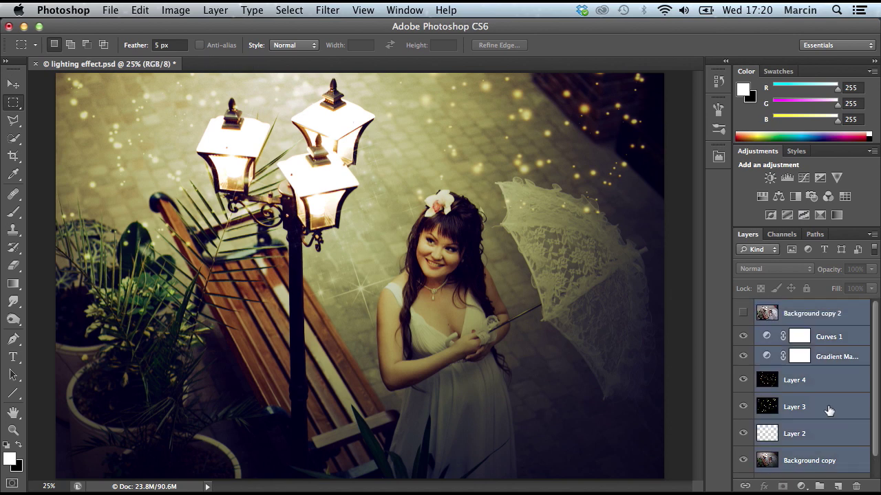
right_click(832, 315)
click(742, 116)
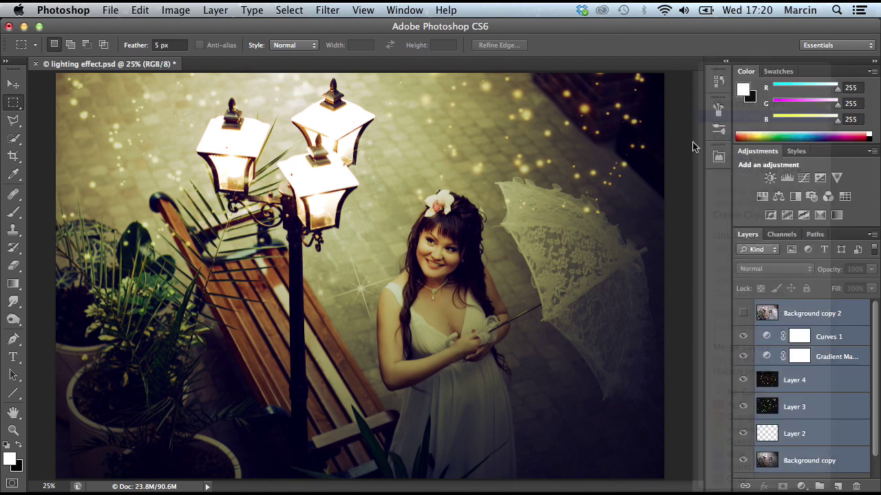
click(531, 205)
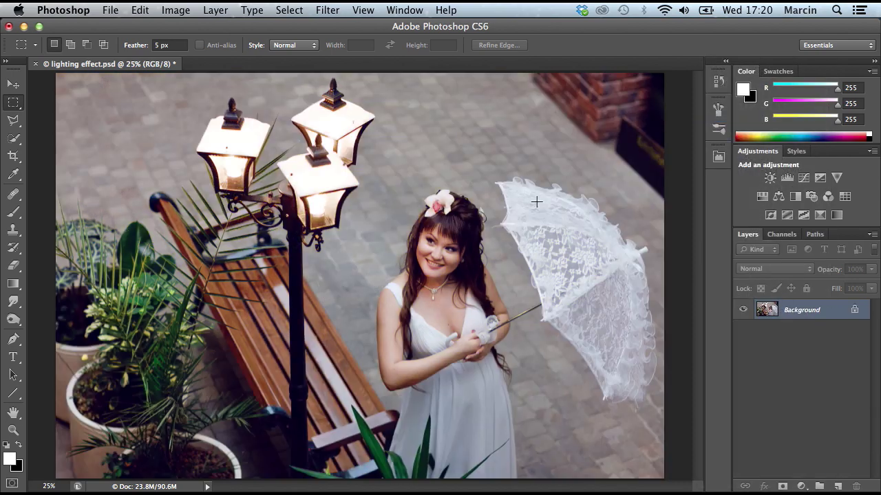
Duplicate the Background layer as a new layer named 'lighting effect'.
right_click(797, 309)
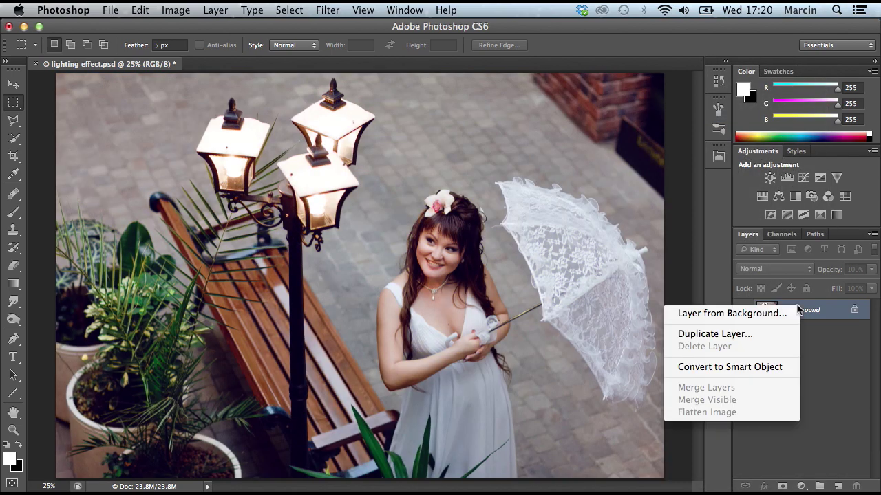
click(772, 334)
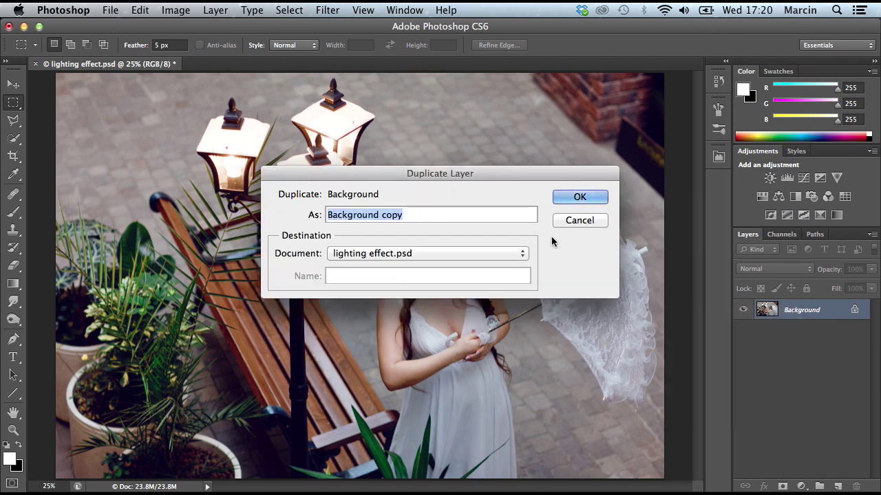
text(ligh)
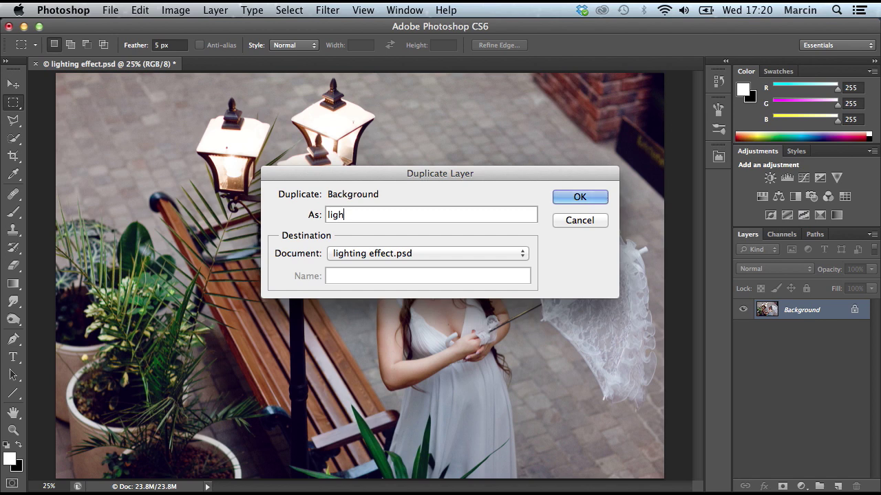
text(ting effect)
click(579, 198)
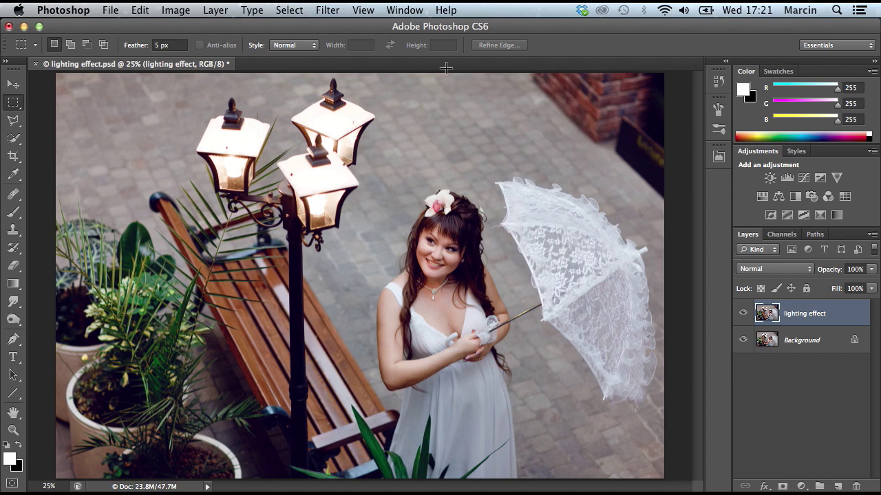
click(327, 10)
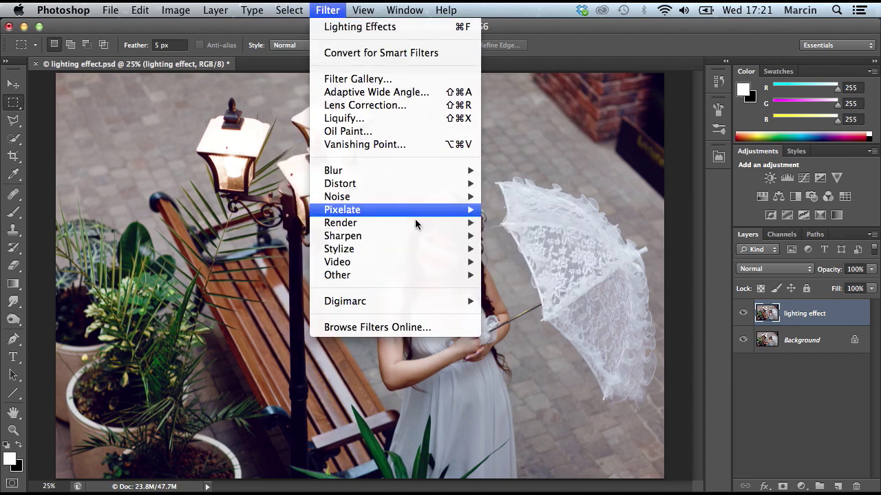
Apply Lighting Effects with the spot light moved over the street lamps.
mouse_move(421, 225)
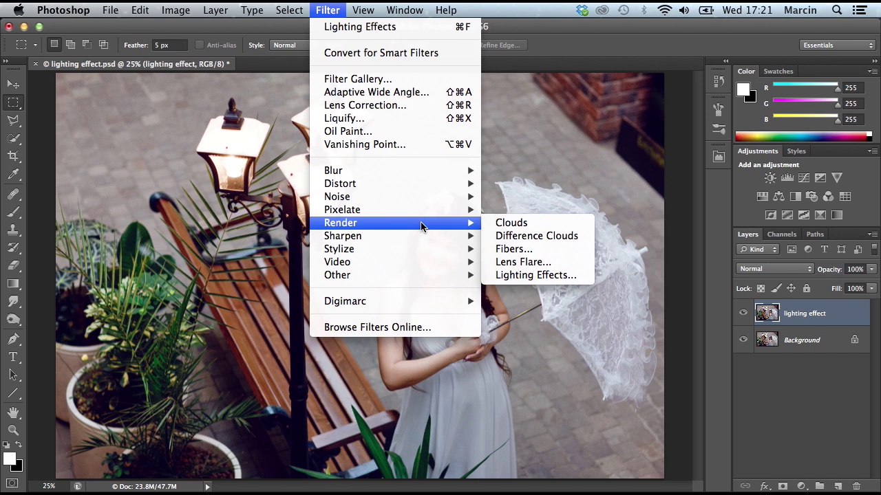
click(542, 275)
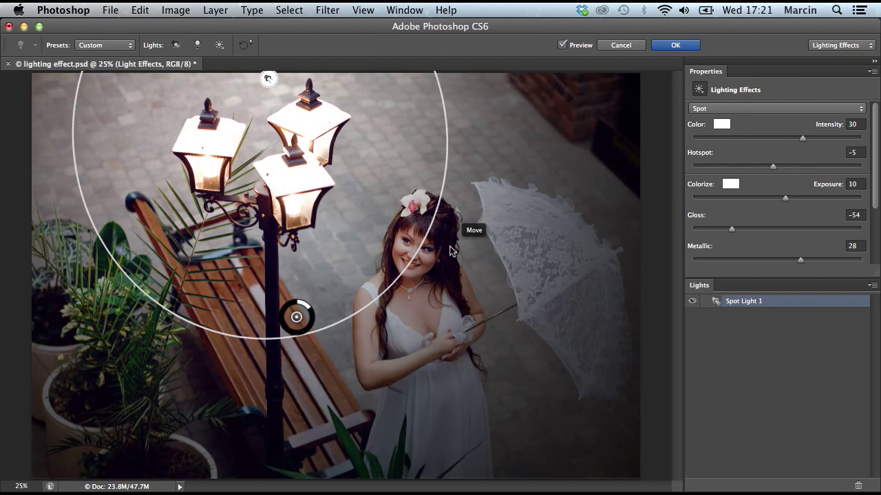
key(super+minus)
key(super+minus)
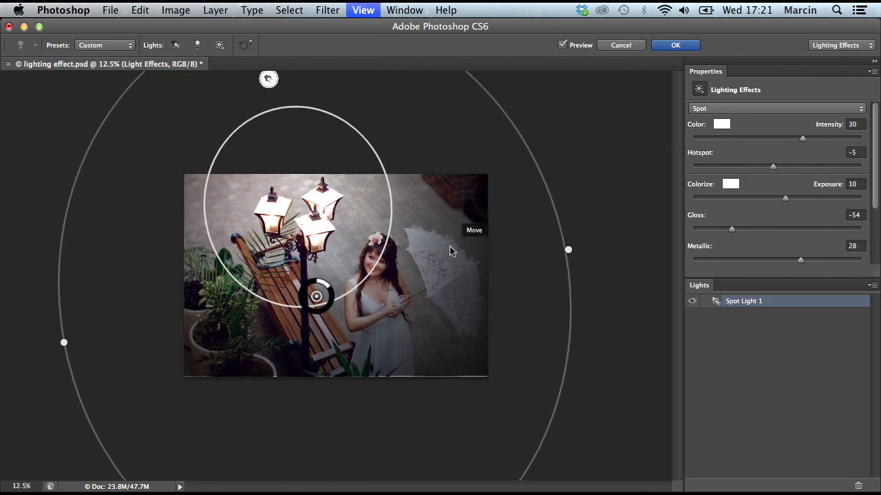
key(super+minus)
key(super+plus)
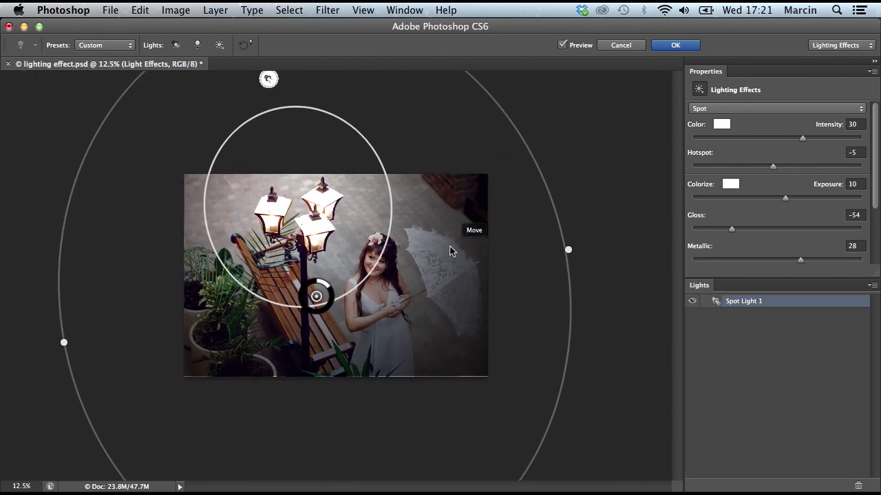
key(super+plus)
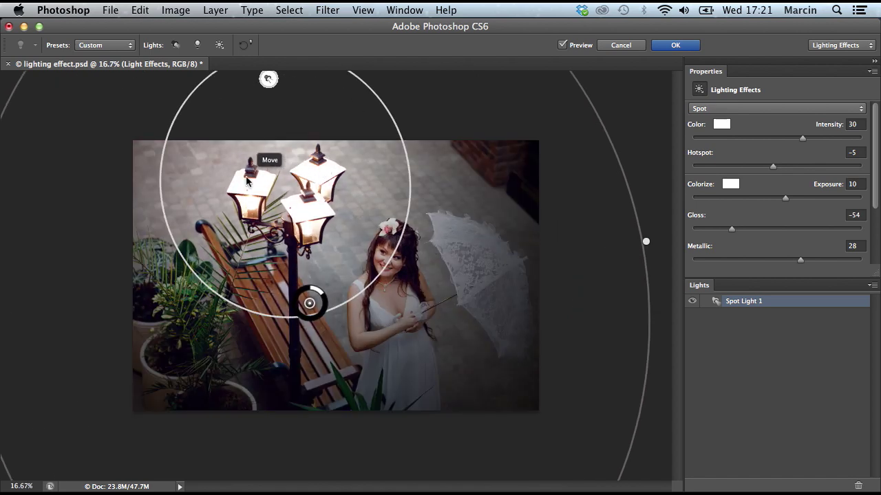
drag(247, 180, 249, 196)
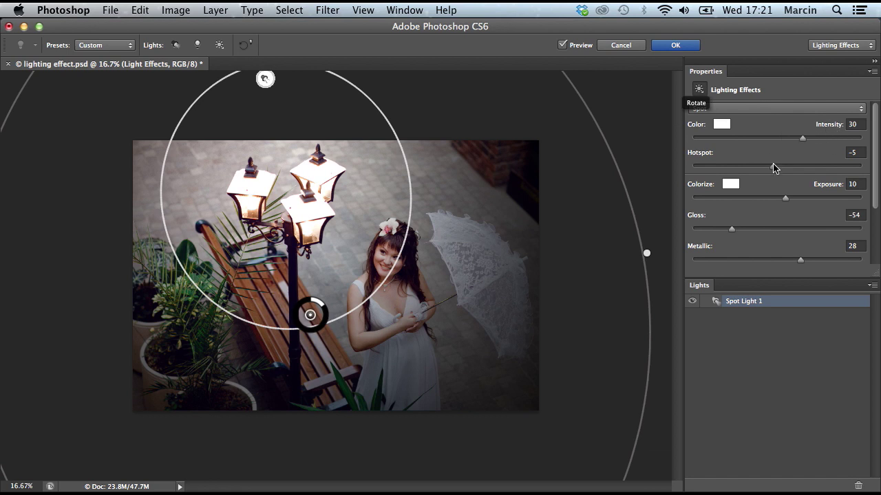
Set the spot light's Hotspot to -5 and Exposure to 10.
mouse_move(776, 170)
mouse_down()
mouse_move(782, 164)
mouse_move(763, 170)
mouse_move(792, 171)
mouse_move(770, 170)
mouse_move(776, 176)
mouse_up()
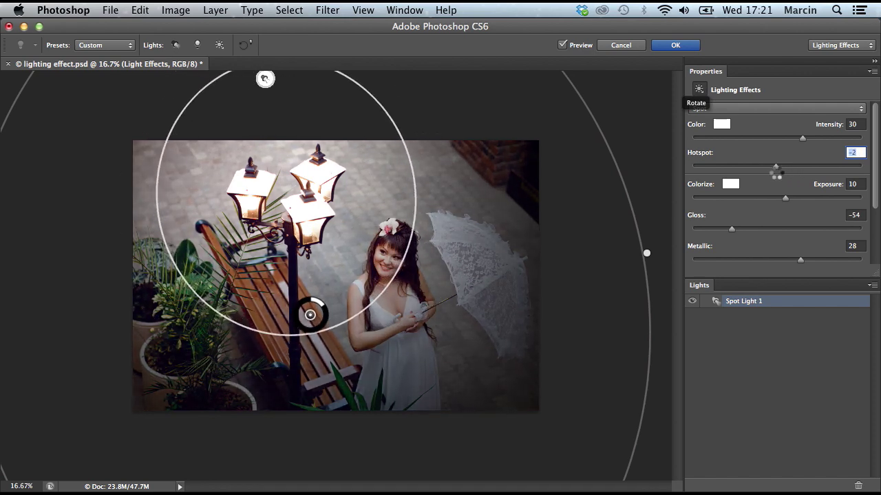
drag(776, 176, 774, 175)
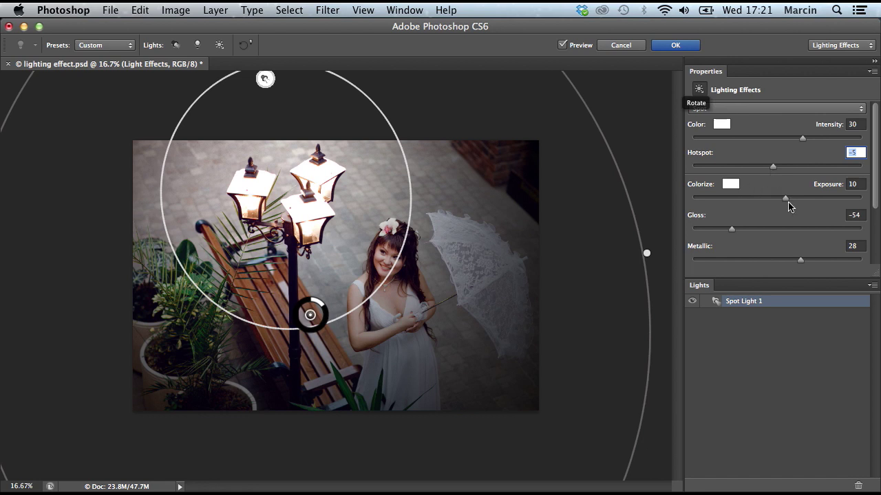
mouse_move(787, 199)
mouse_down()
mouse_move(794, 195)
mouse_move(769, 198)
mouse_move(786, 196)
mouse_up()
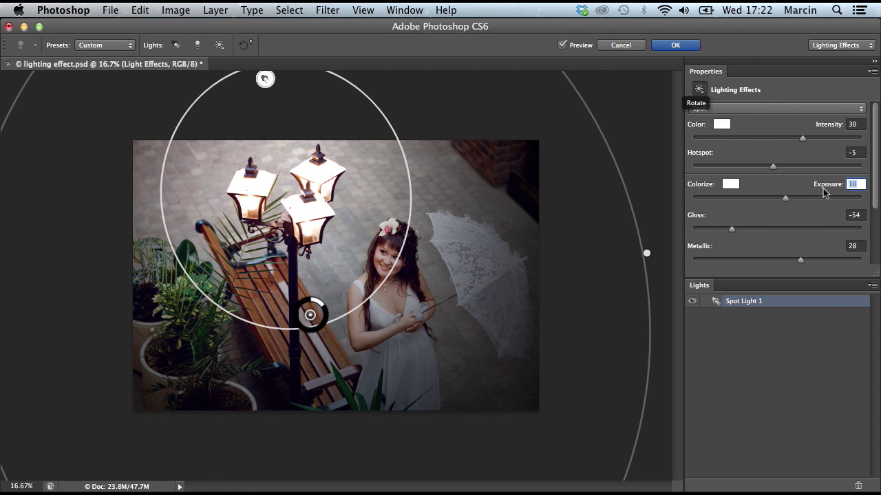
Keep the light's colorize tint white after trying a pinkish red.
click(730, 185)
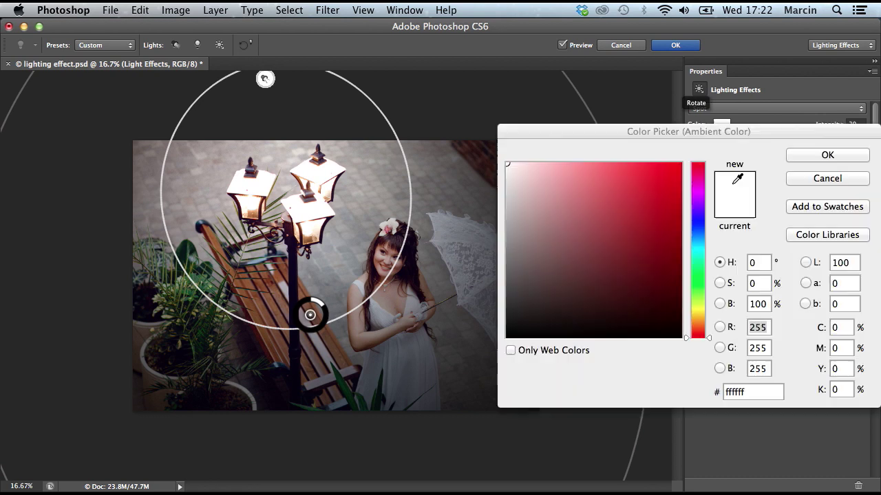
mouse_move(676, 209)
mouse_down()
mouse_move(584, 177)
mouse_move(630, 191)
mouse_move(603, 167)
mouse_move(629, 222)
mouse_move(681, 264)
mouse_move(678, 301)
mouse_move(592, 177)
mouse_move(566, 173)
mouse_move(458, 112)
mouse_up()
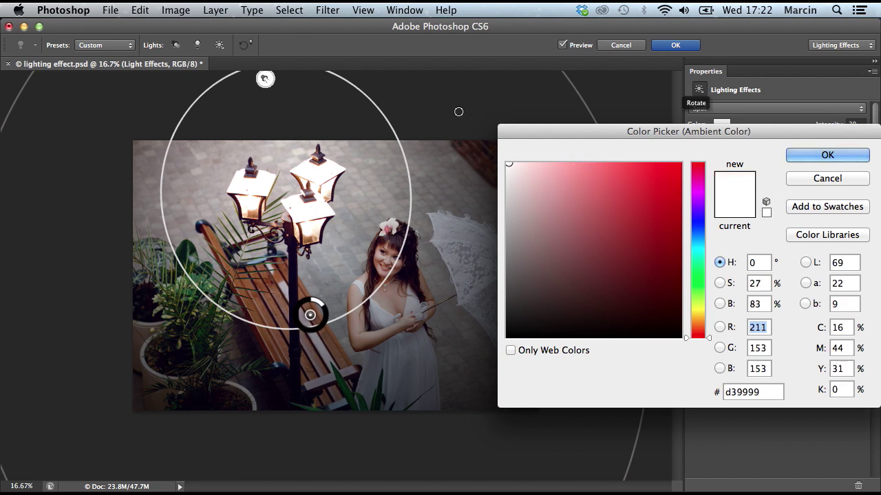
key(Return)
Set the light's Gloss to -40 and apply the Lighting Effects filter.
mouse_move(733, 232)
mouse_down()
mouse_move(794, 229)
mouse_move(732, 226)
mouse_move(743, 227)
mouse_up()
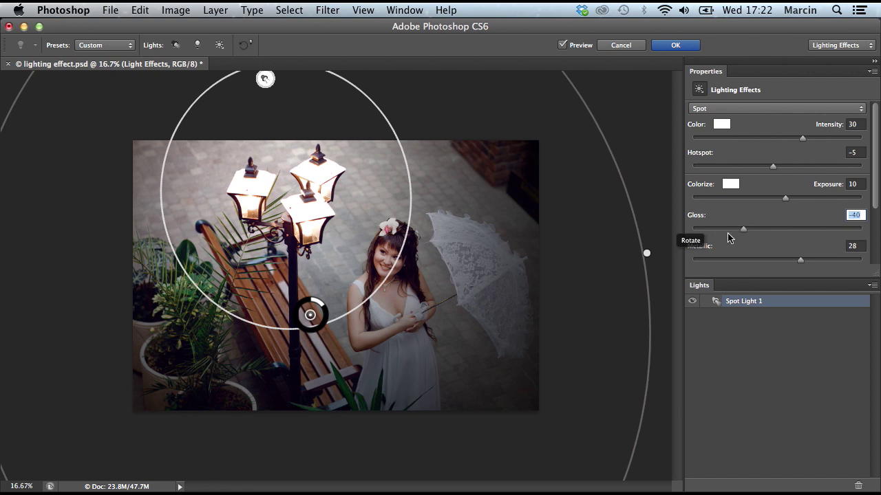
click(830, 230)
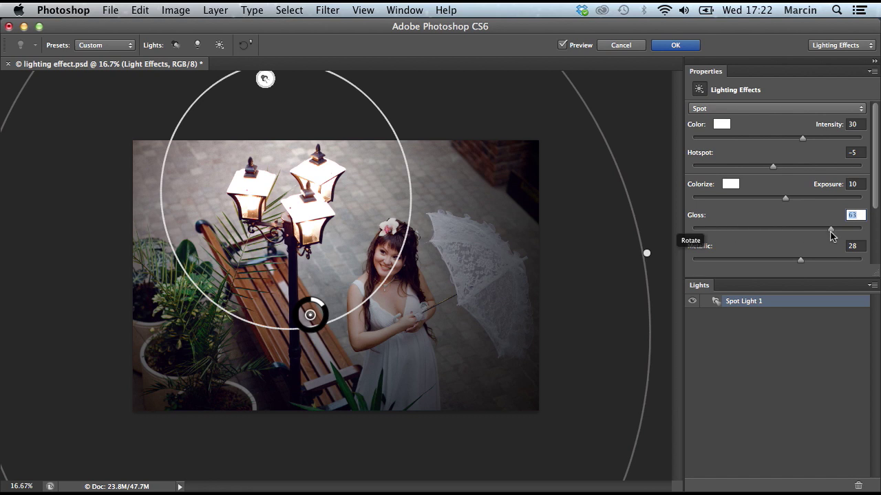
click(736, 230)
drag(735, 231, 743, 227)
drag(743, 227, 744, 228)
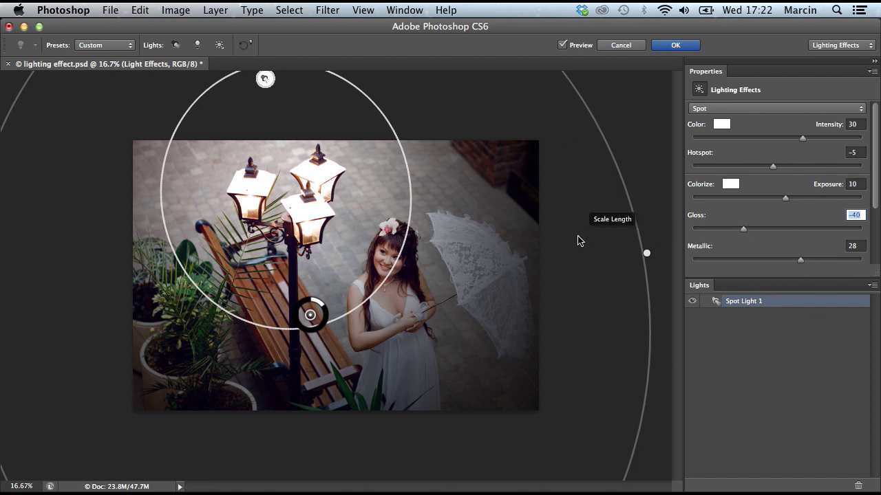
key(super+minus)
key(super+minus)
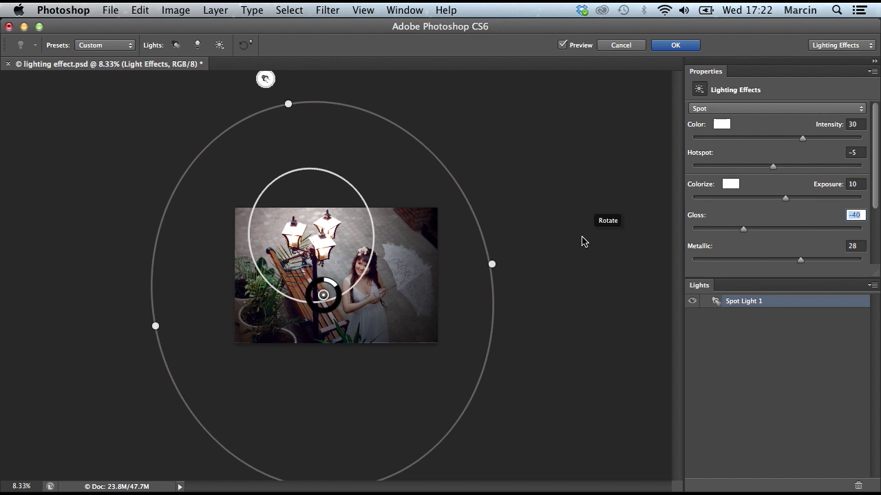
key(super+plus)
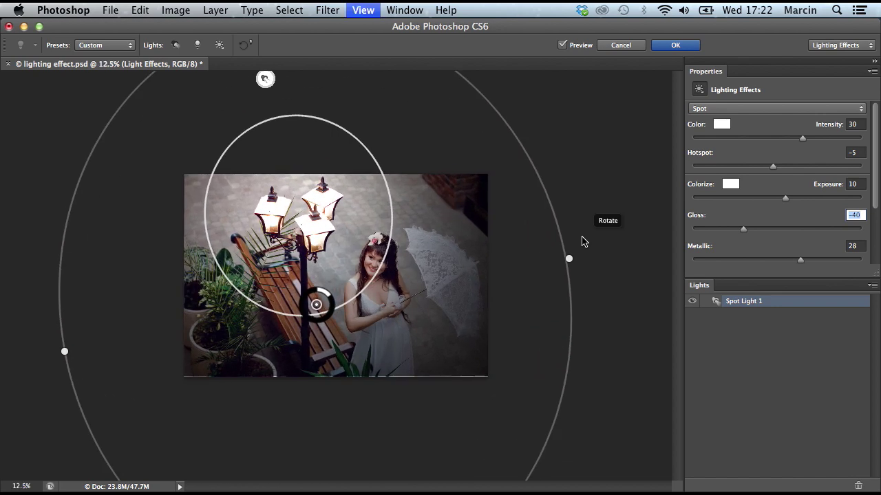
key(super+plus)
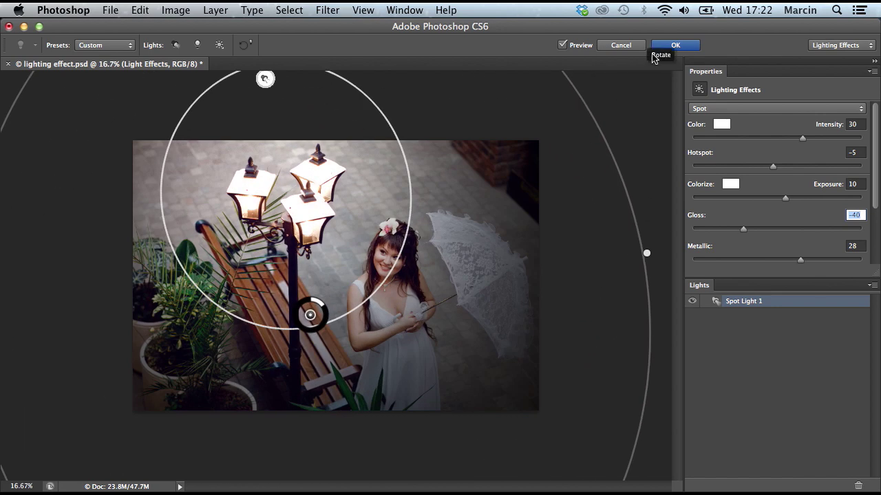
click(677, 47)
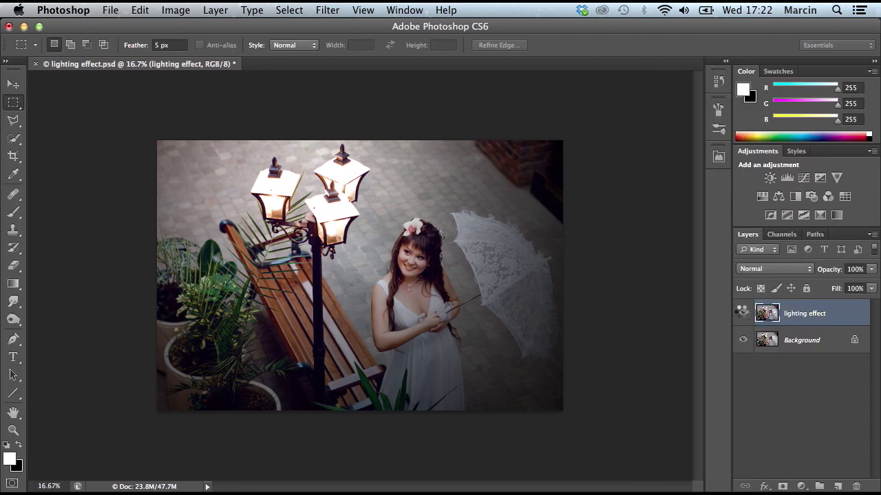
click(742, 313)
click(742, 314)
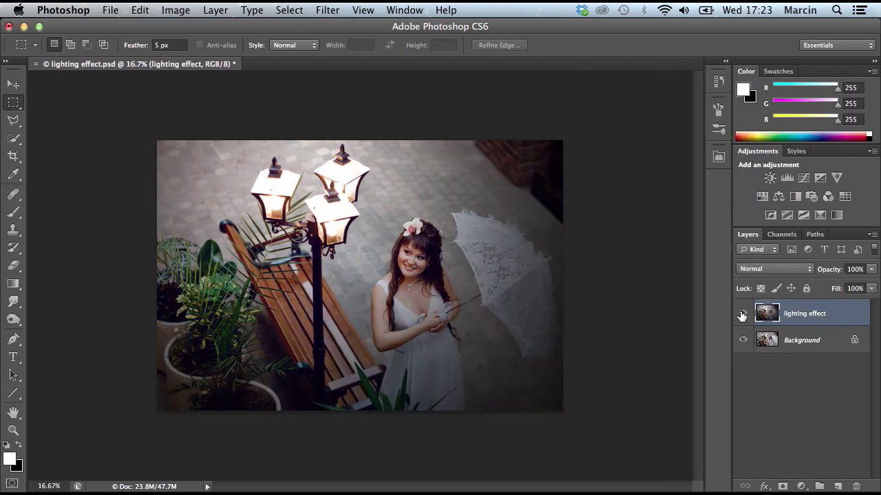
key(super+minus)
key(super+plus)
key(super+plus)
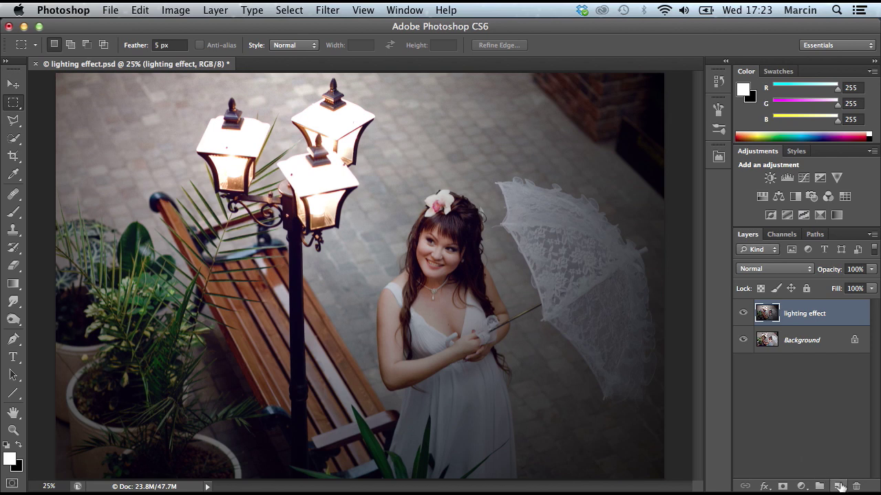
click(837, 486)
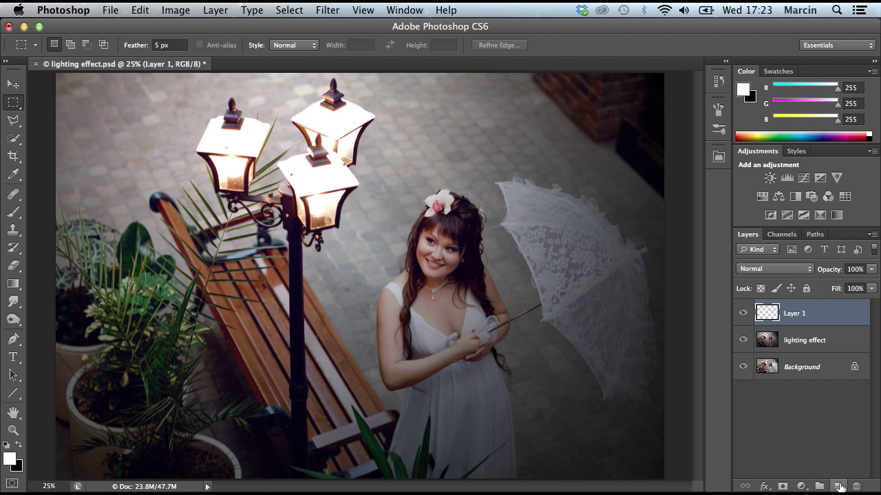
Rename the new layer to 'light brushes'.
double_click(796, 314)
text(light brushes)
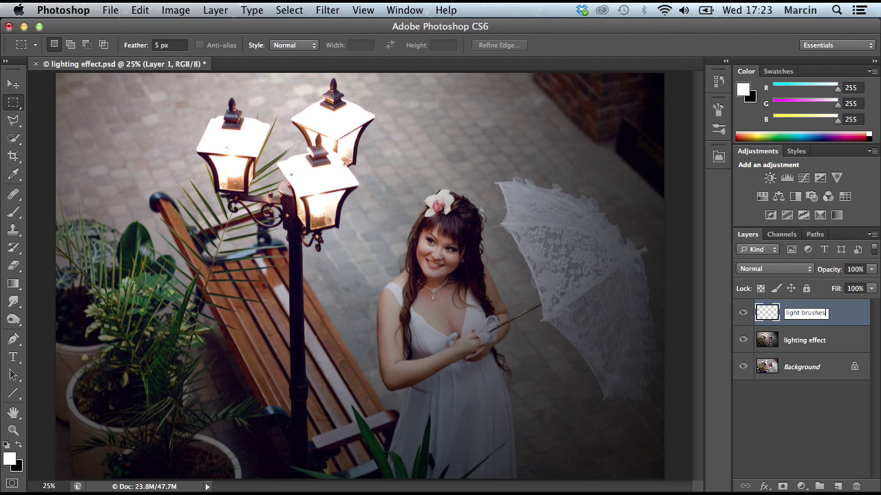
key(Return)
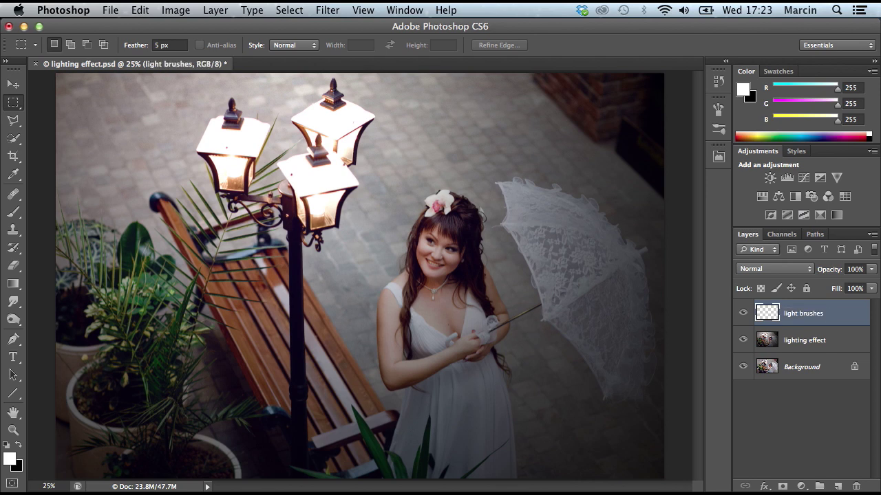
Stamp a white 864 sparkle brush onto the lower street lamp.
click(23, 208)
click(71, 46)
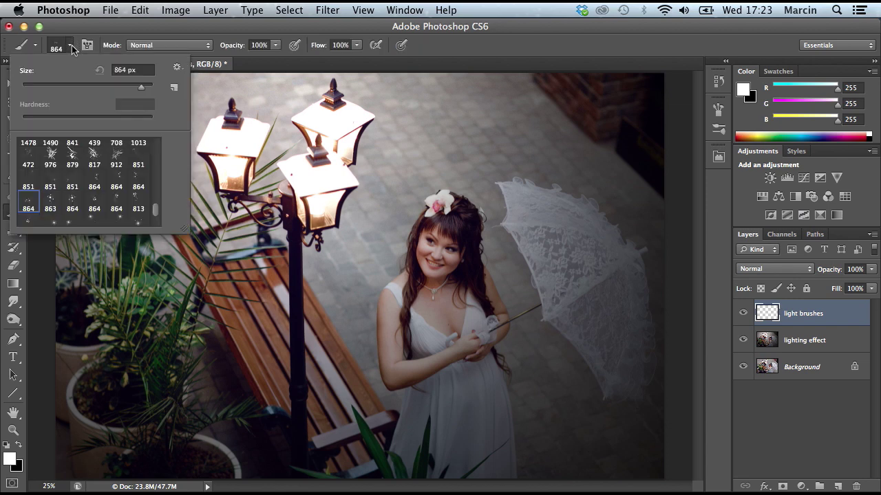
drag(156, 211, 155, 225)
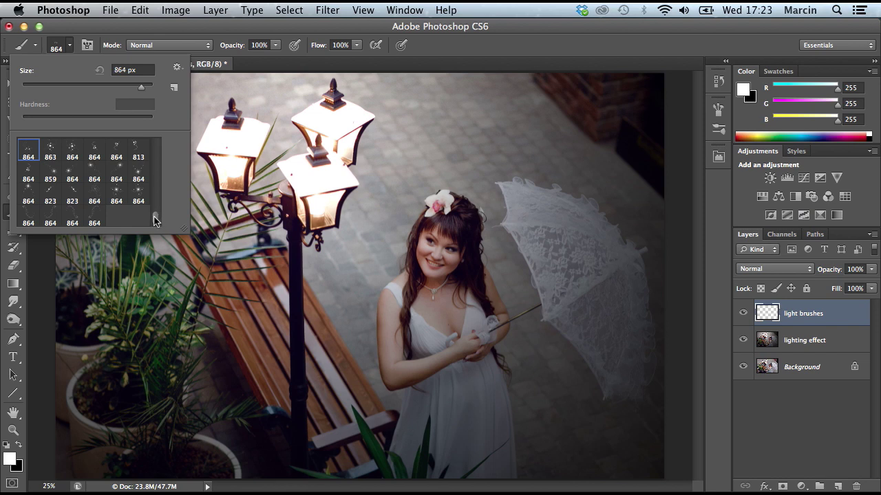
click(116, 200)
click(75, 198)
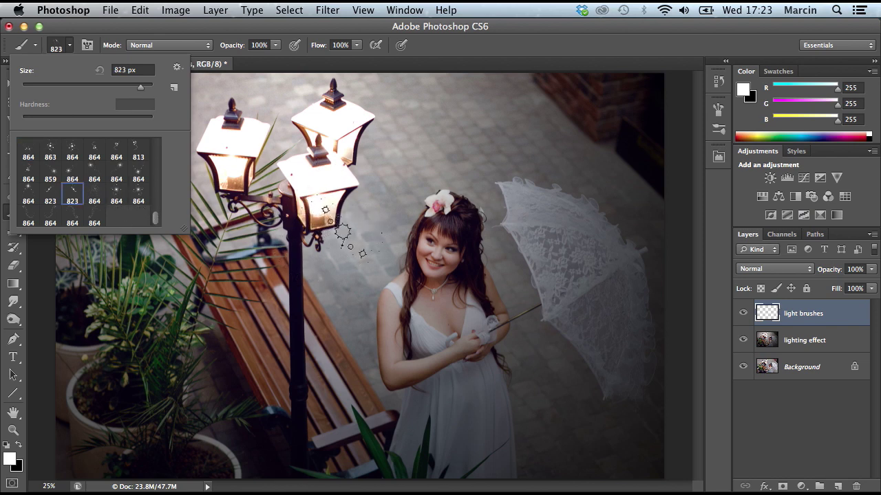
click(28, 197)
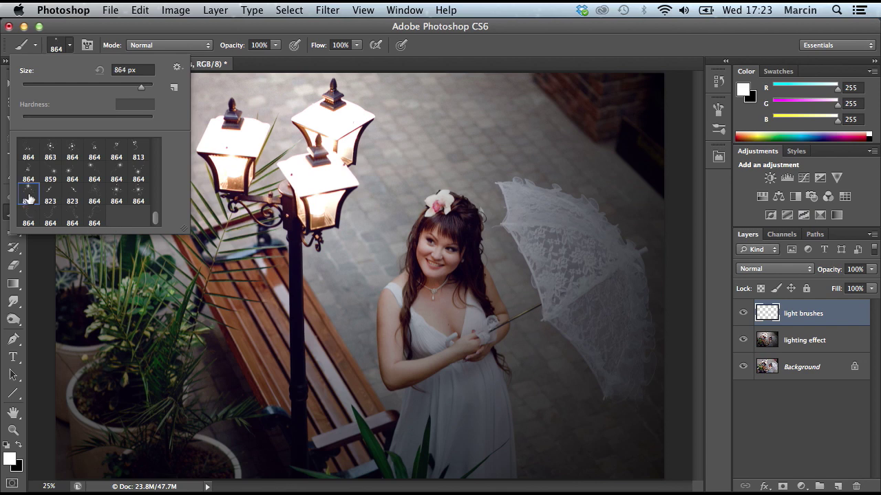
click(322, 212)
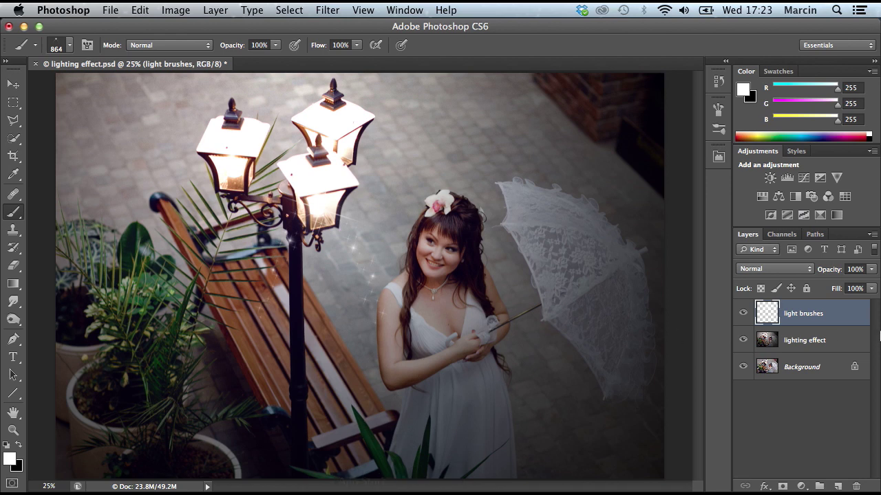
Stamp 864 sparkles over the bench below the lamp.
click(15, 215)
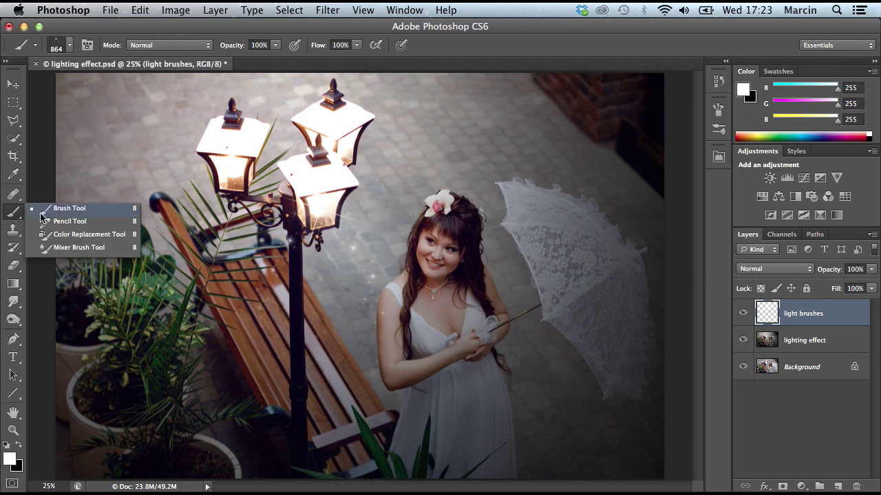
click(70, 45)
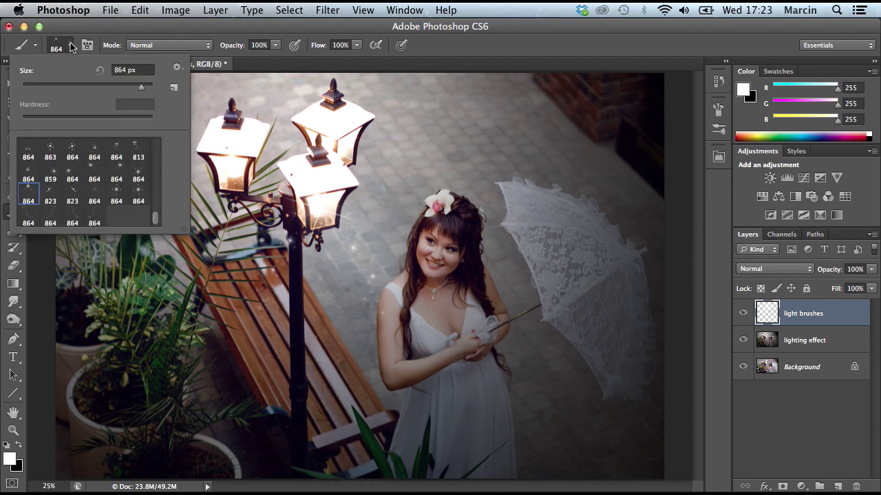
click(54, 176)
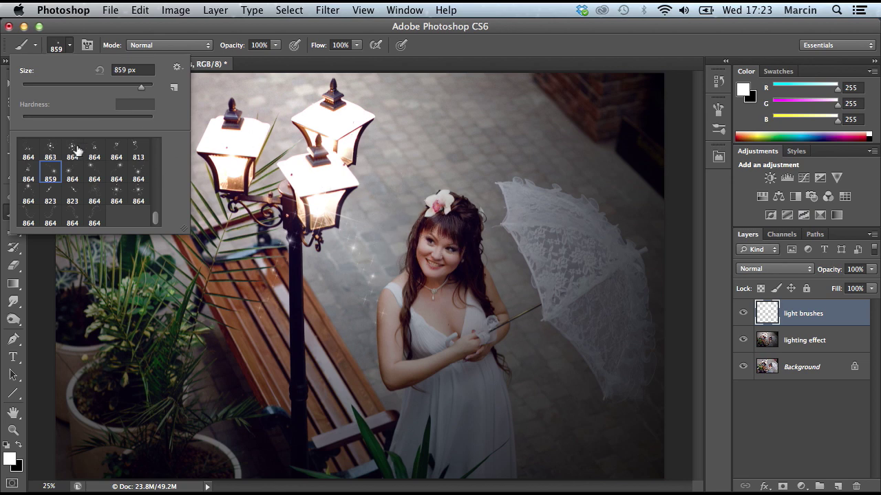
click(21, 173)
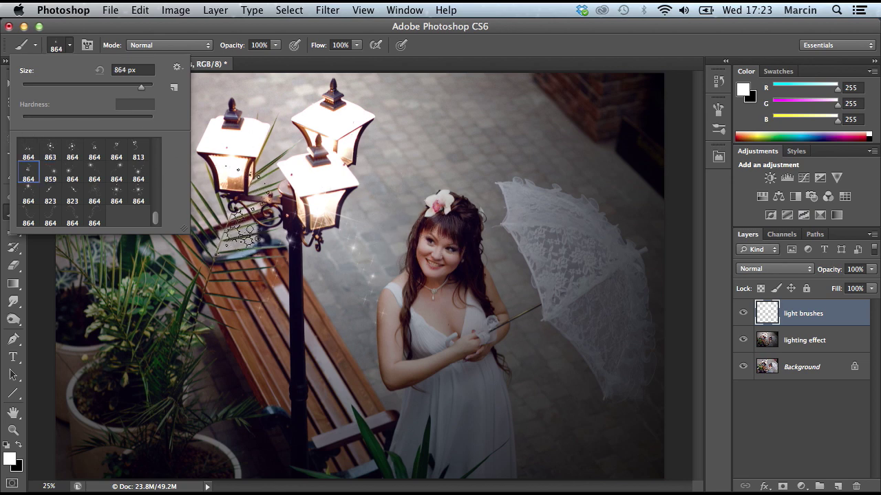
click(241, 229)
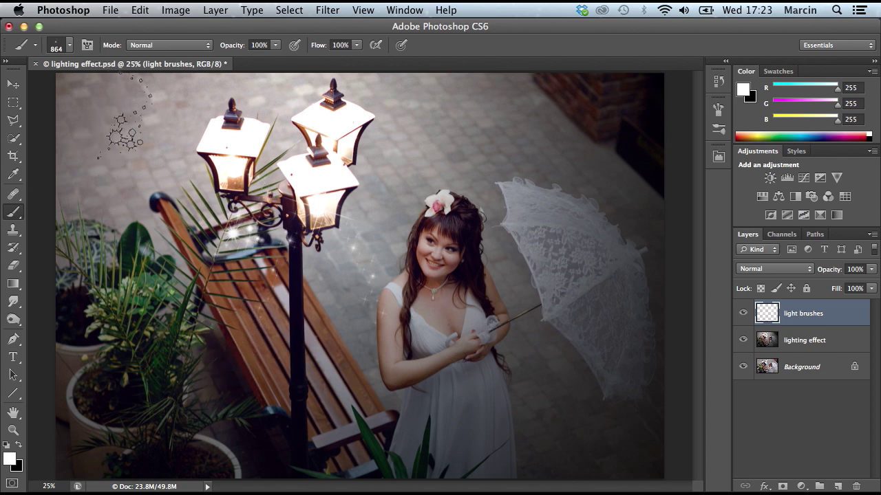
Stamp small 851 sparkles around the street lamps.
right_click(14, 218)
click(70, 46)
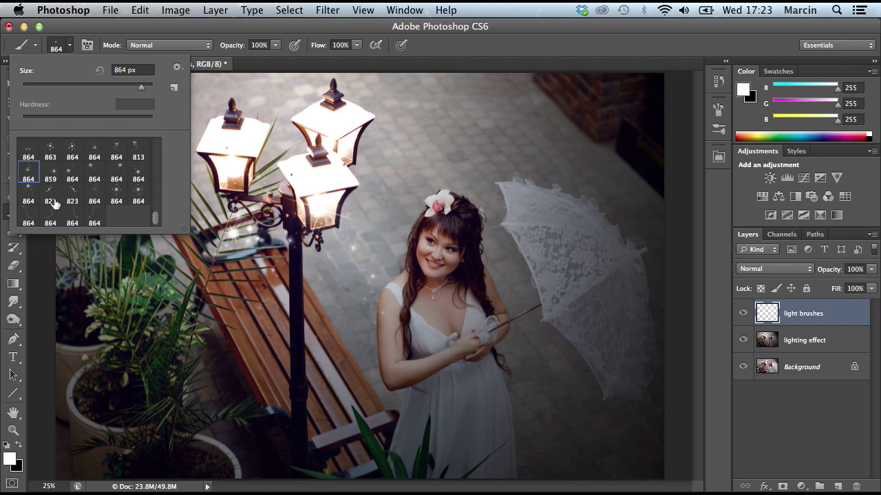
click(31, 217)
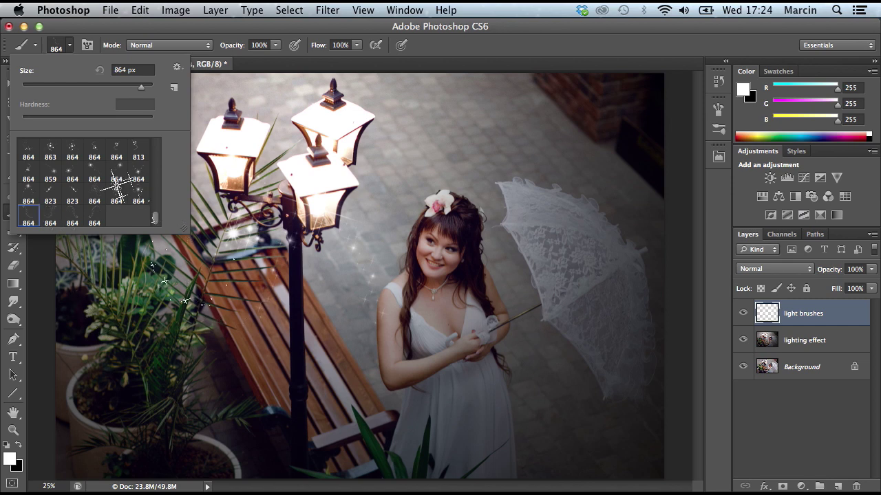
scroll(103, 186, up, 2)
click(73, 157)
click(347, 147)
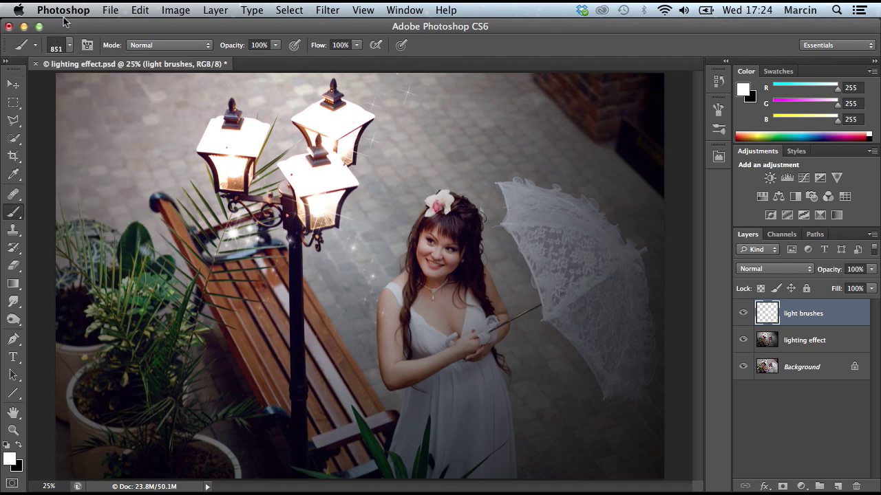
Reselect the 864 sparkle preset and Step Backward to undo the last sparkle.
click(70, 45)
scroll(101, 212, down, 10)
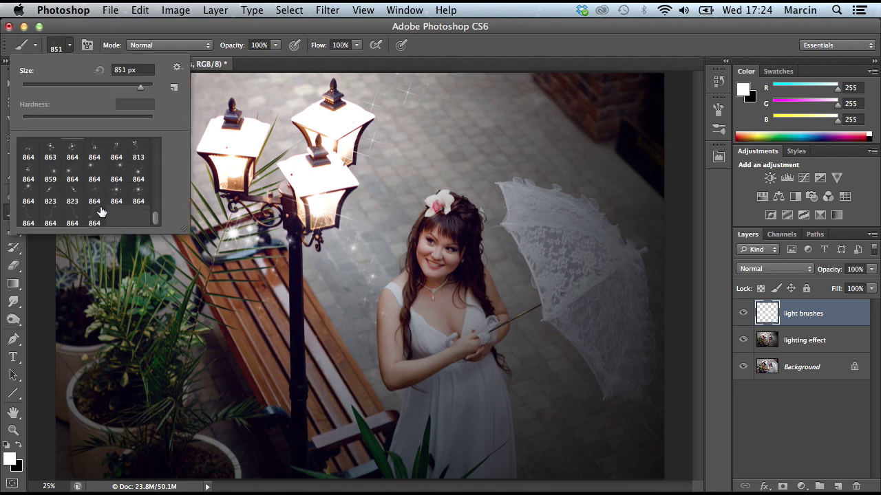
click(31, 217)
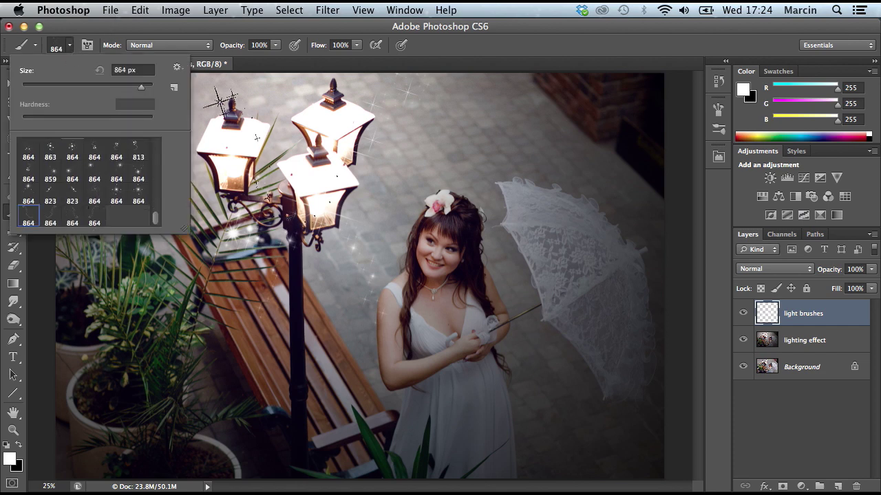
key(Return)
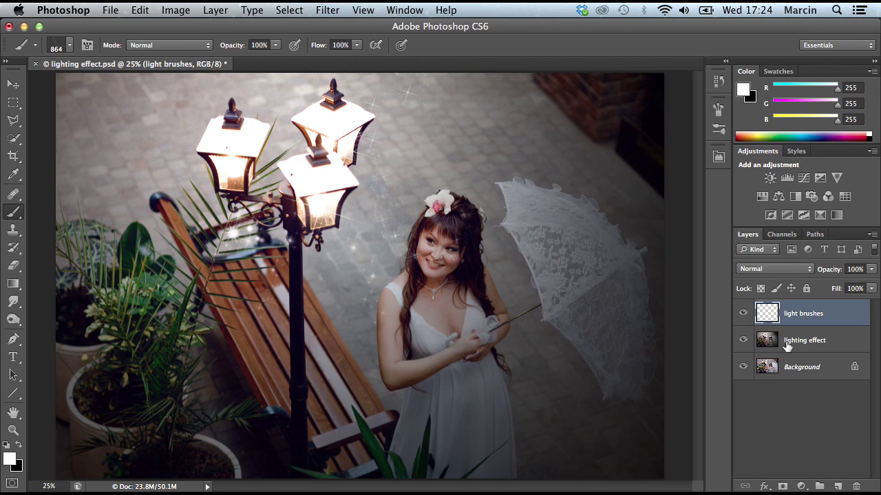
click(140, 10)
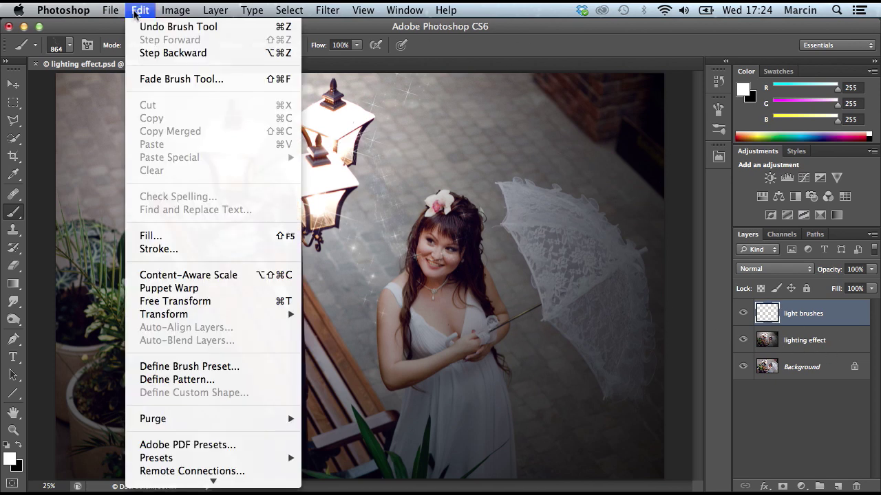
click(148, 53)
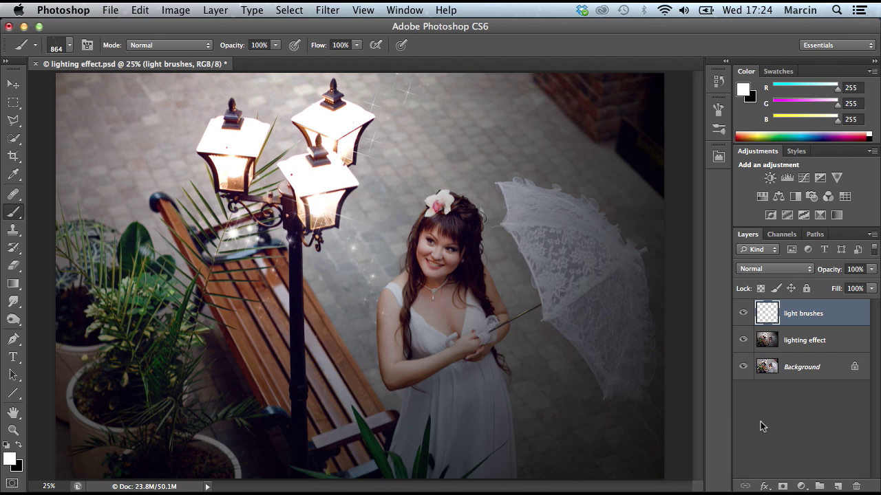
Lower the light brushes layer's opacity to 60%.
click(872, 270)
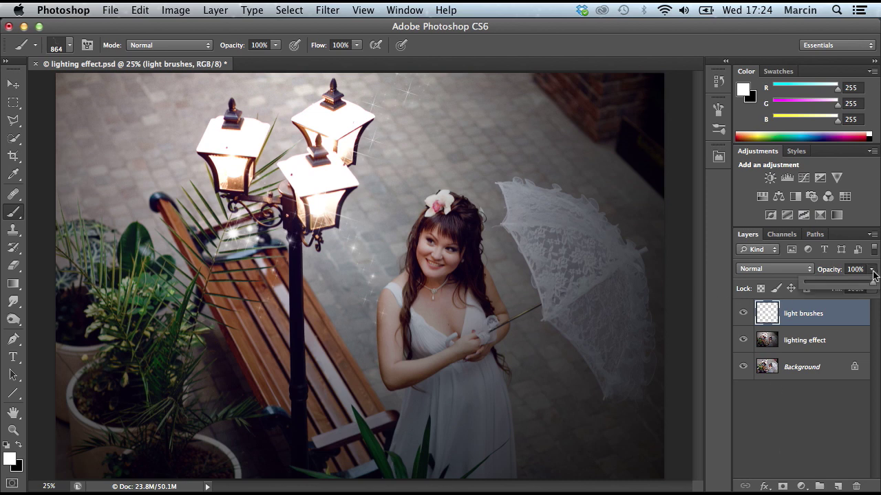
drag(853, 287, 846, 290)
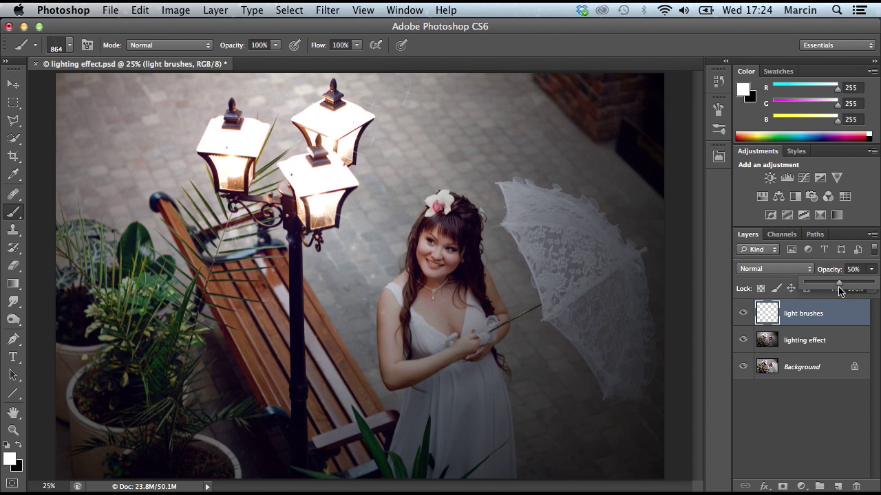
click(873, 269)
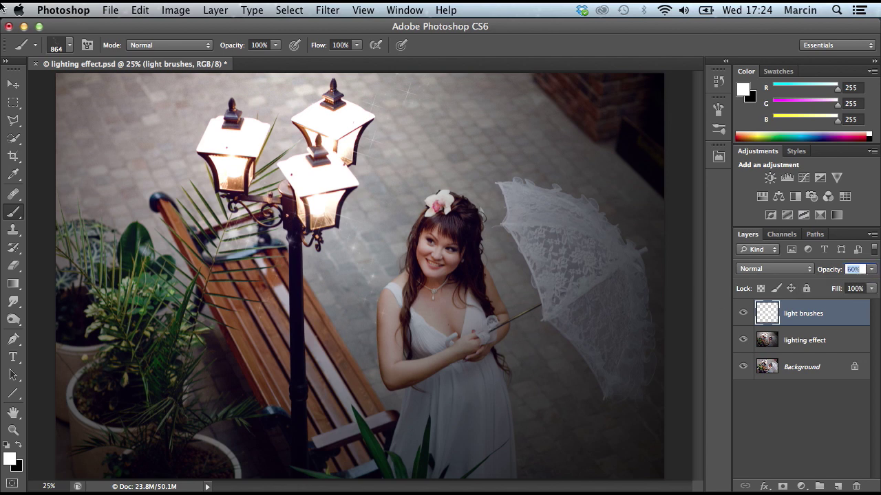
click(115, 11)
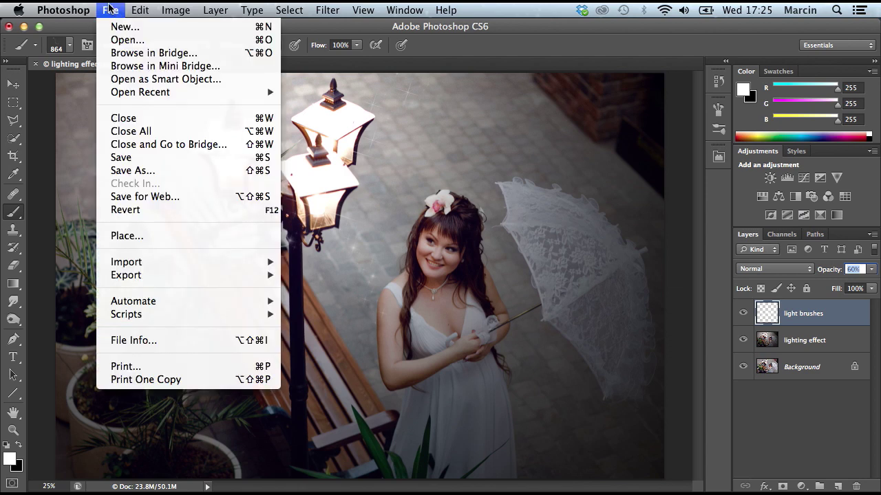
Open the Light-texture-04 image alongside the other light textures.
click(128, 41)
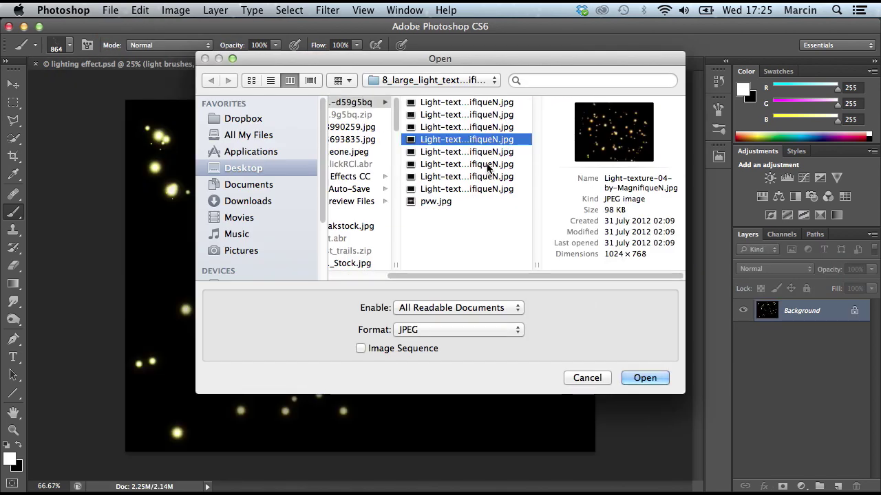
click(485, 164)
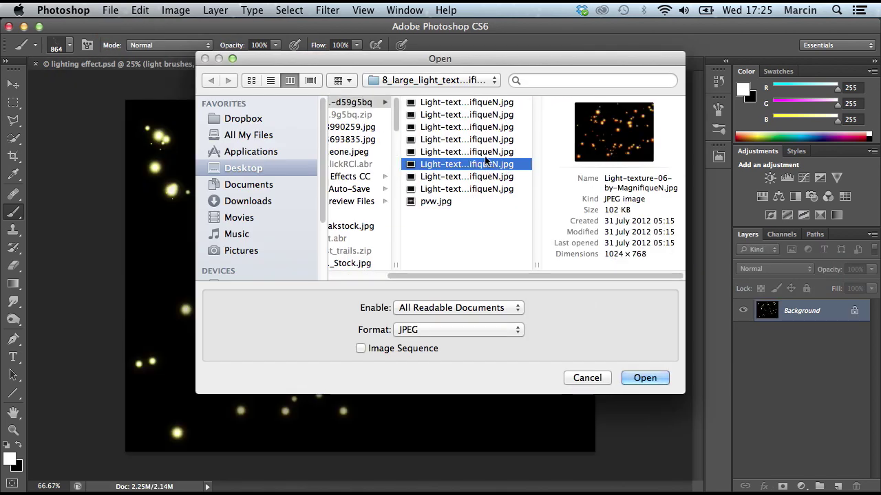
key(Up)
key(Up)
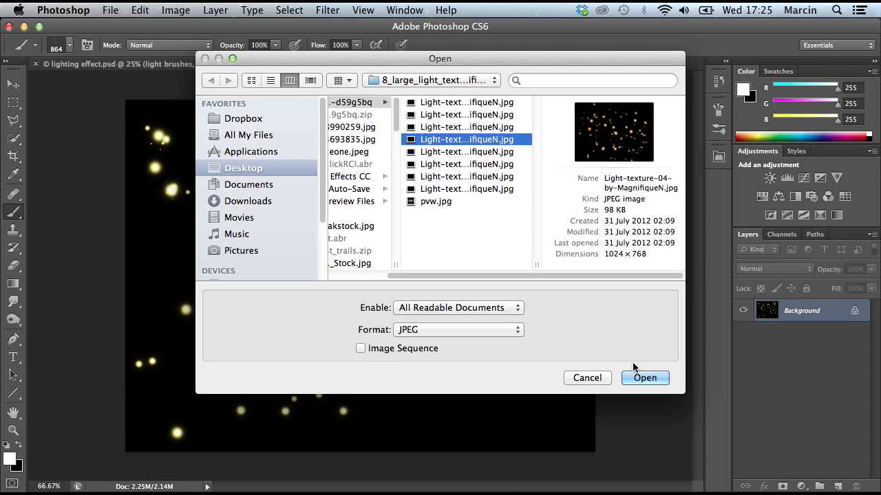
click(645, 377)
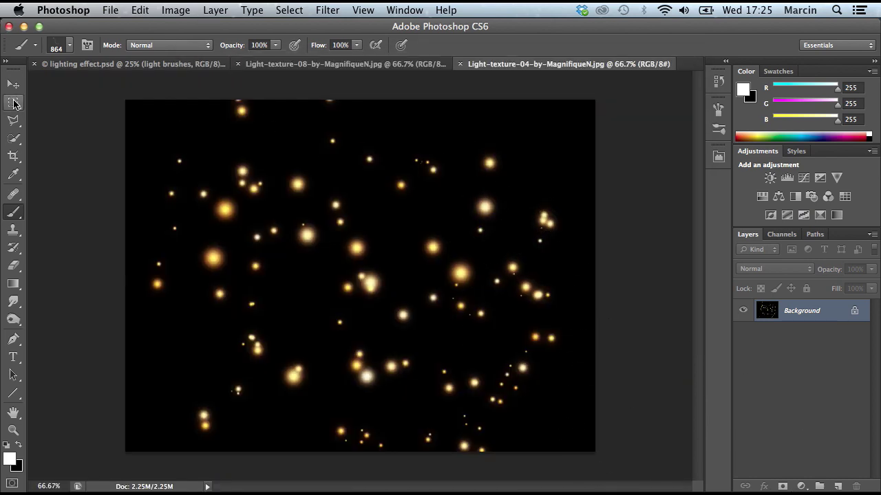
Resize the Light-texture-08 sparkle texture to 1800 px wide.
click(281, 64)
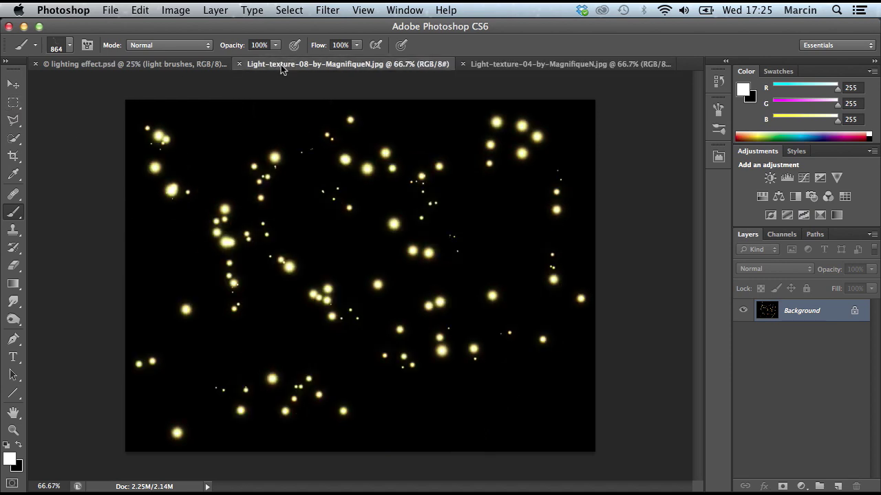
key(v)
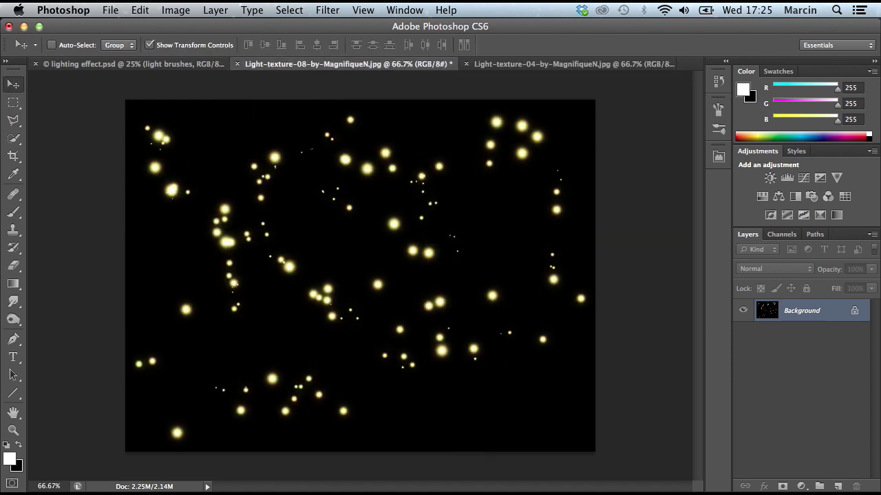
click(173, 11)
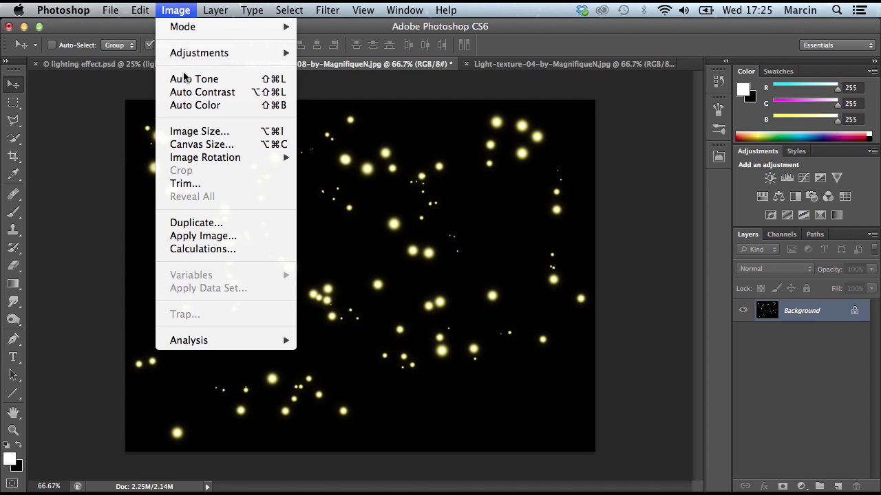
click(194, 132)
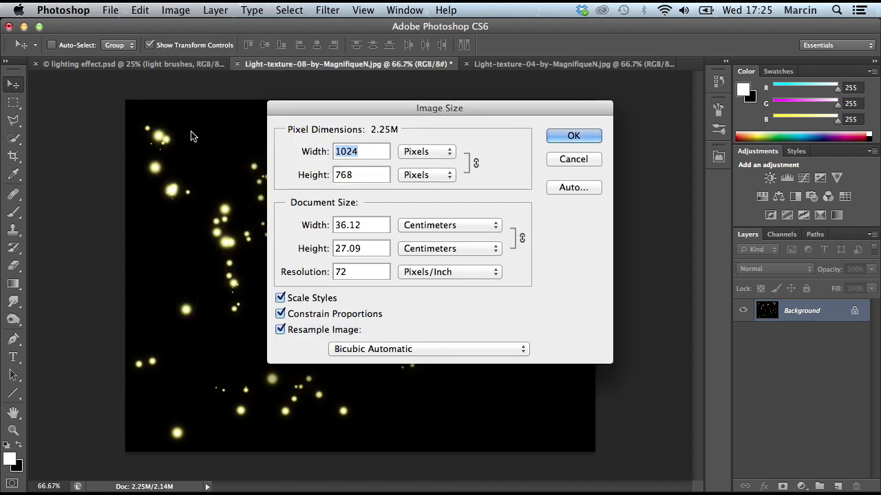
text(1800)
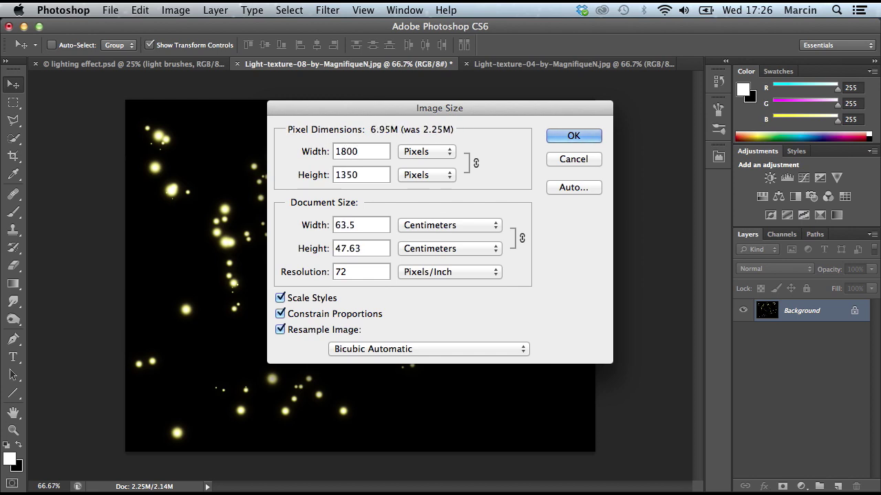
key(Return)
Move the sparkle texture into lighting effect.psd as a Screen layer at top left.
drag(87, 149, 158, 131)
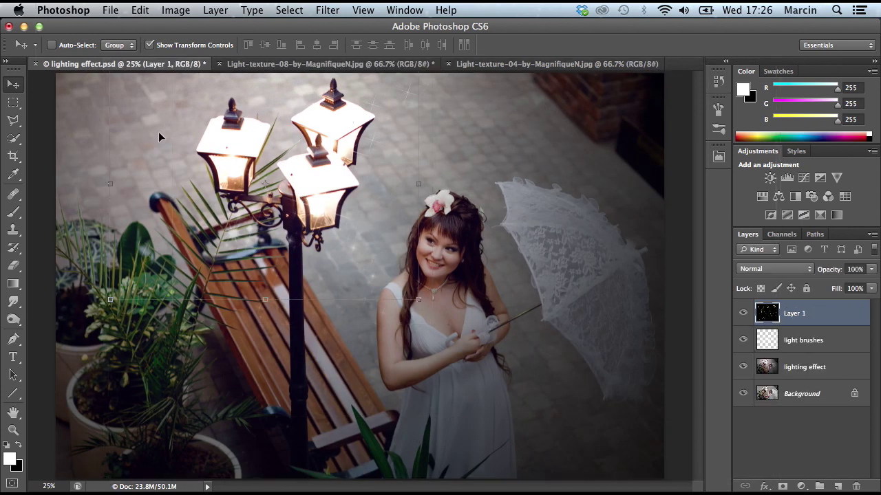
drag(223, 169, 170, 164)
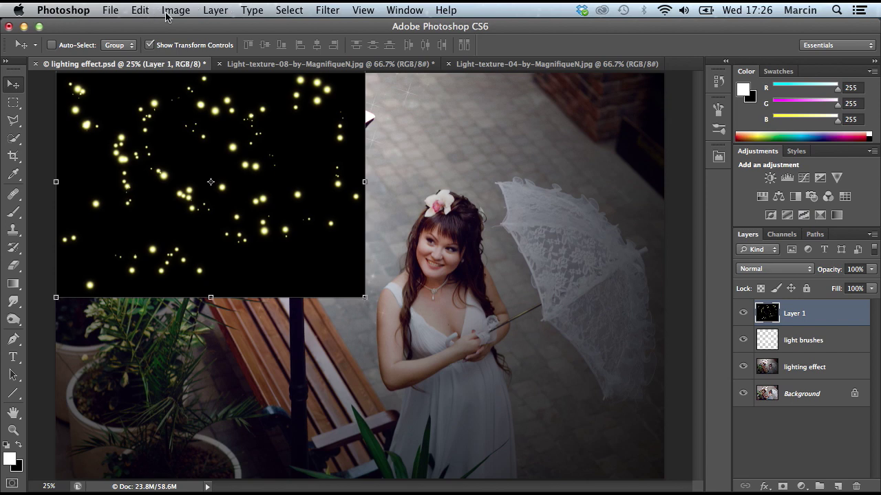
click(766, 269)
click(760, 356)
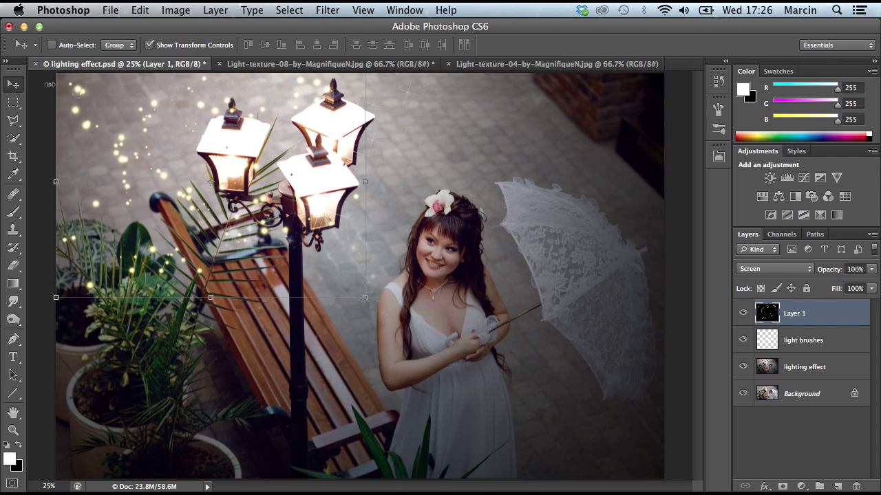
mouse_move(150, 164)
mouse_down()
mouse_move(123, 148)
mouse_move(135, 160)
mouse_up()
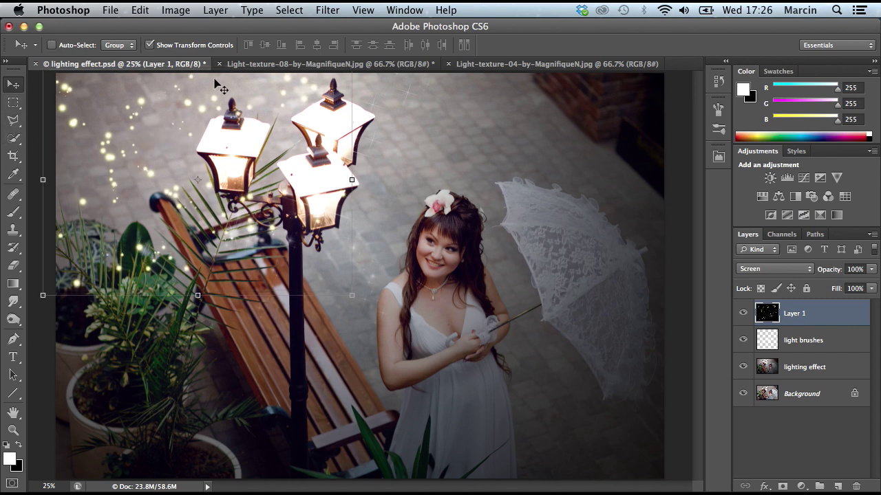
click(489, 65)
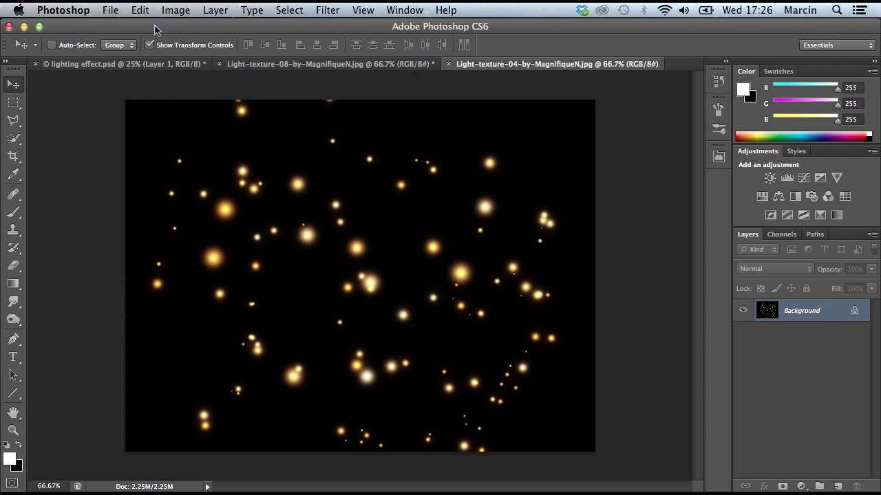
Resize the golden bokeh texture to 1600 px wide.
click(170, 12)
click(177, 129)
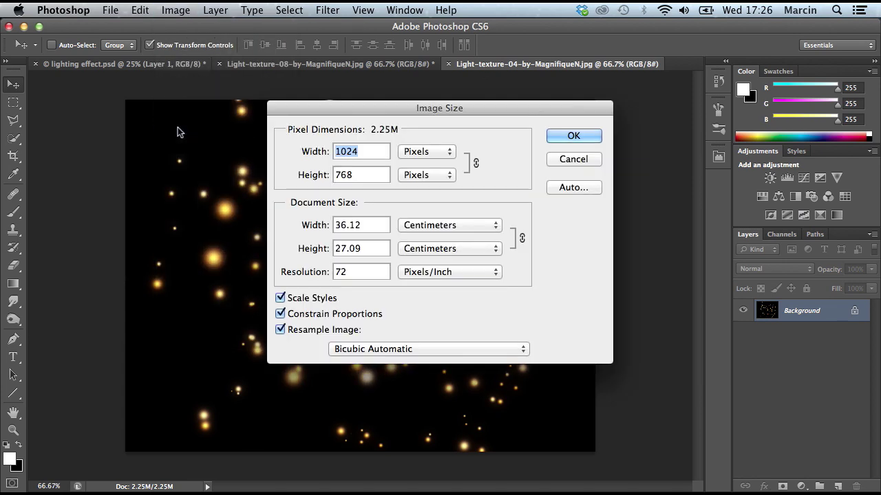
text(1600)
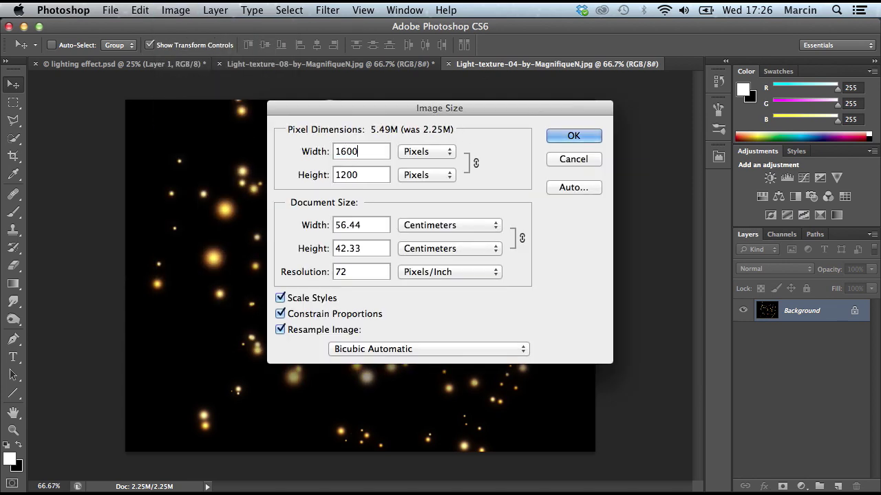
key(Return)
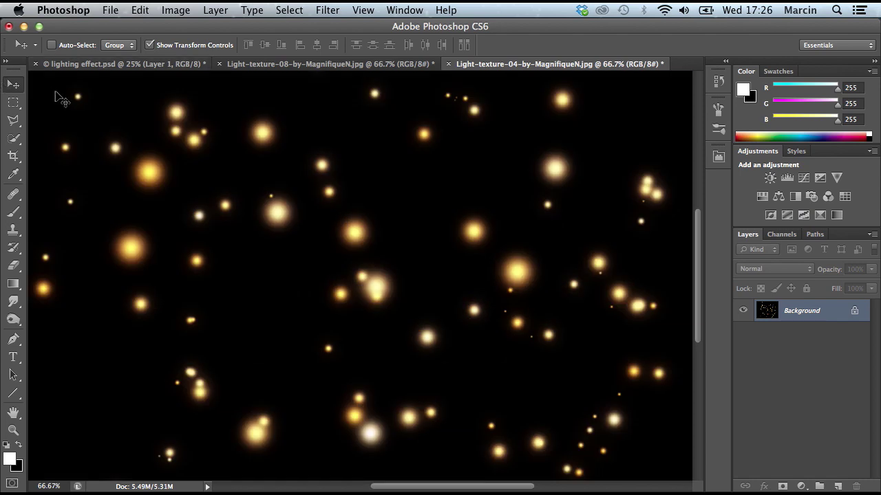
Bring the bokeh into lighting effect.psd as Layer 2 in Screen mode, upper right.
drag(55, 92, 474, 118)
key(m)
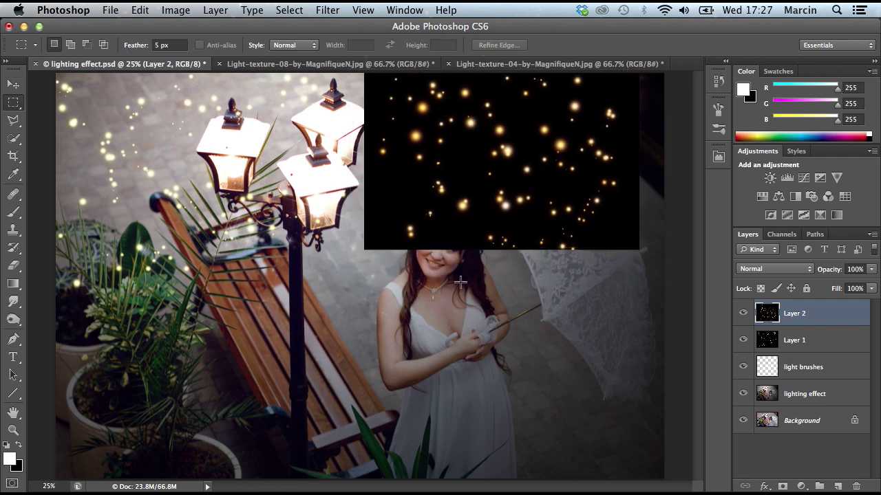
click(769, 272)
click(760, 354)
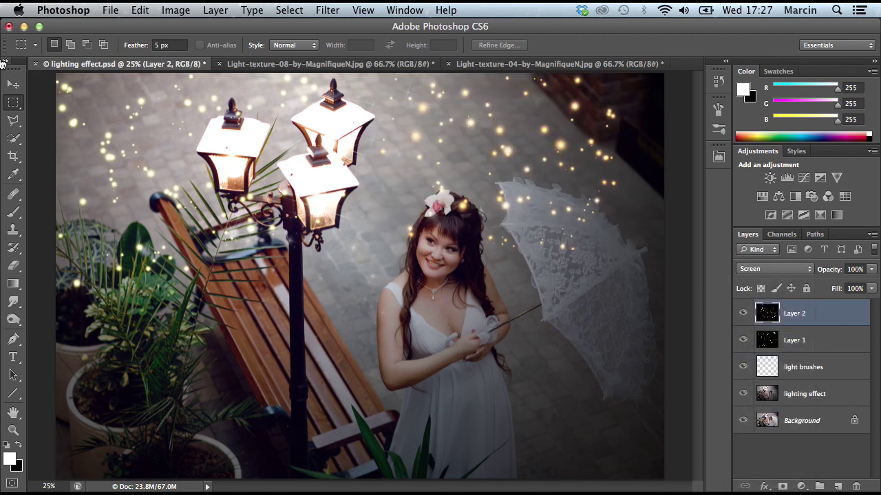
key(v)
drag(482, 126, 421, 151)
key(m)
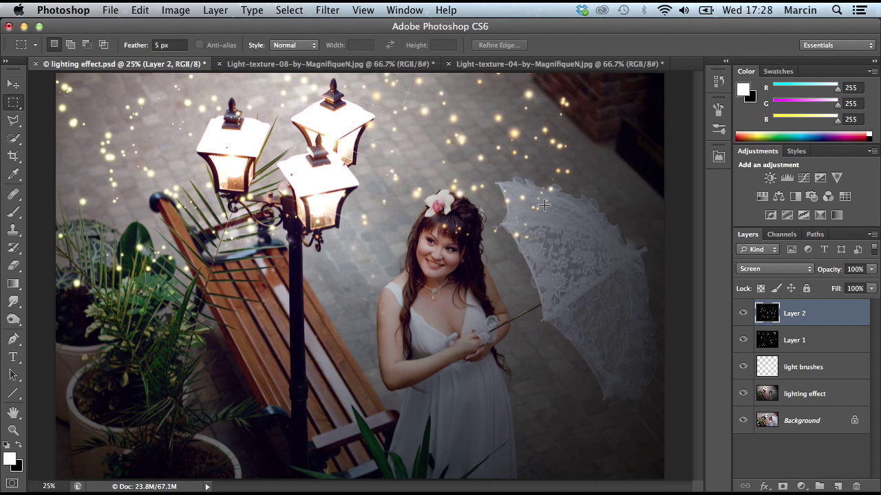
key(v)
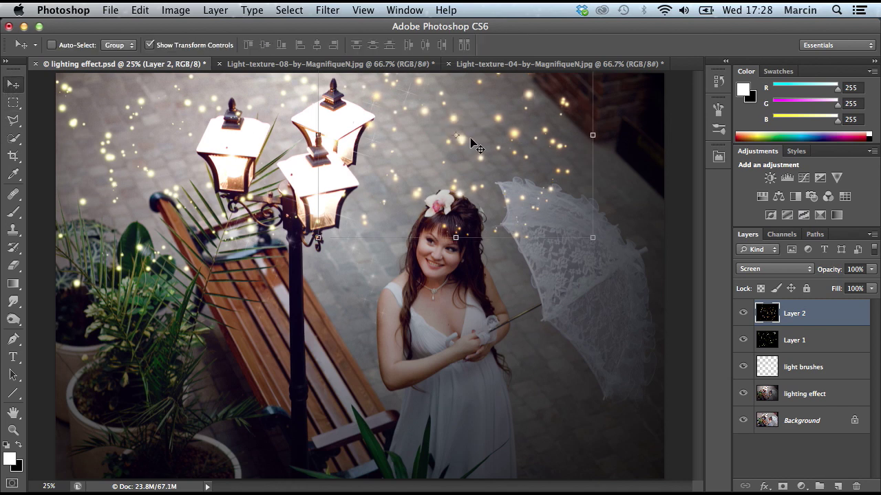
drag(475, 145, 495, 121)
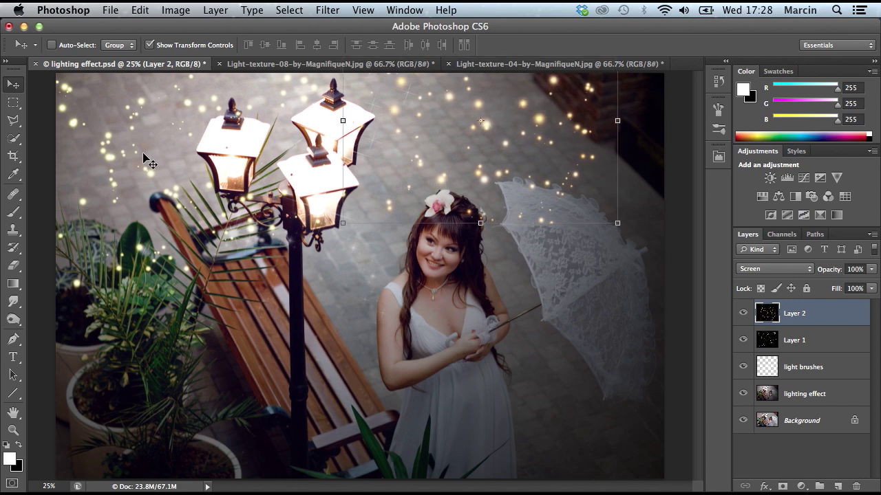
Set Layer 2's opacity to 60%.
click(13, 102)
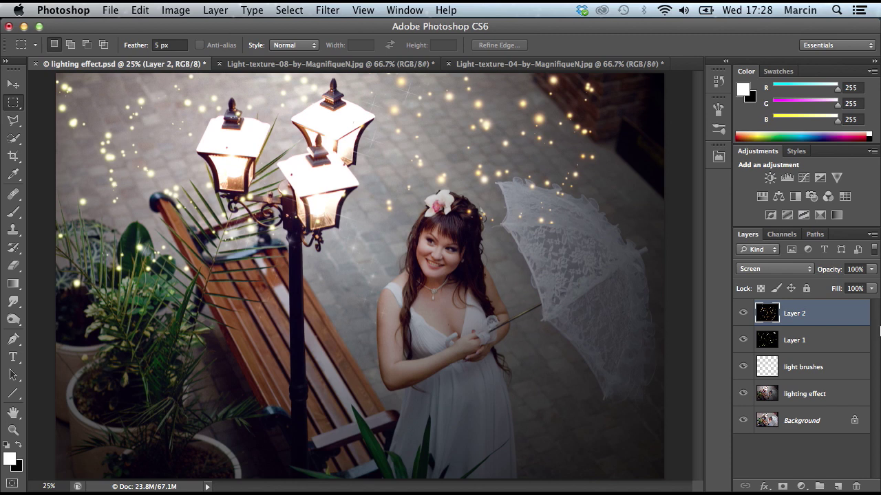
click(855, 269)
text(60)
key(Return)
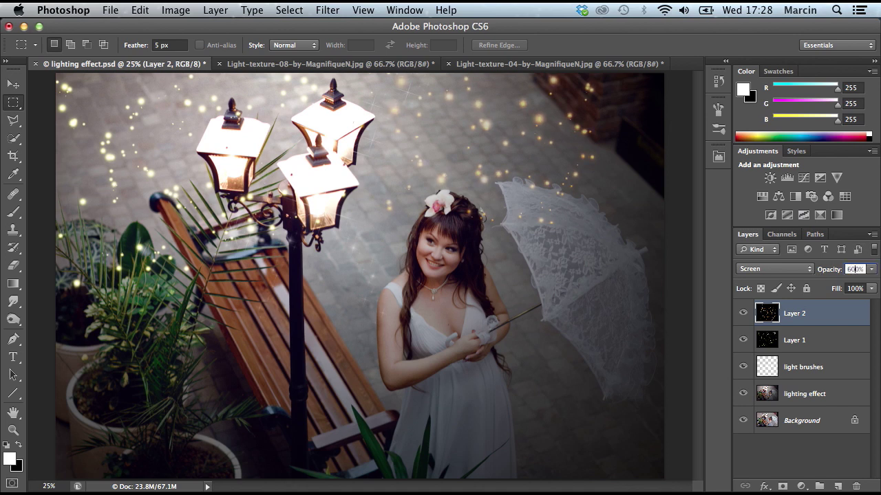
click(798, 338)
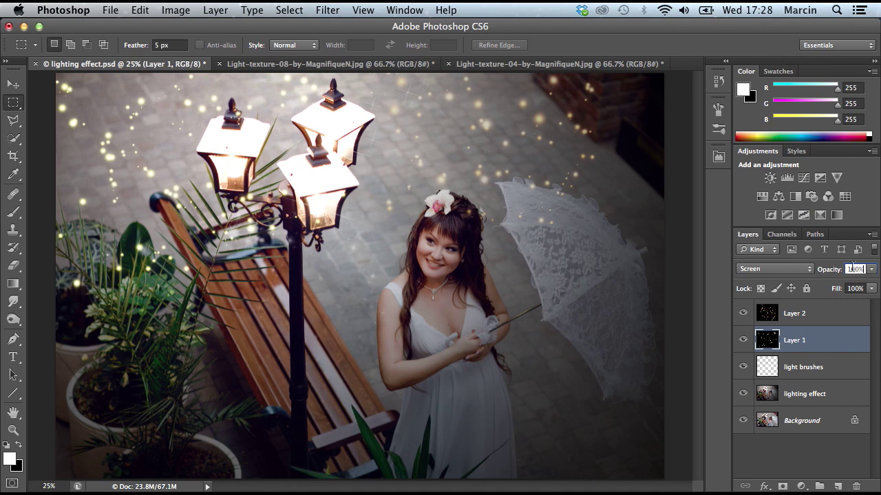
Set Layer 1 to 60% opacity and rename the texture layers '1' and '2'.
text(60)
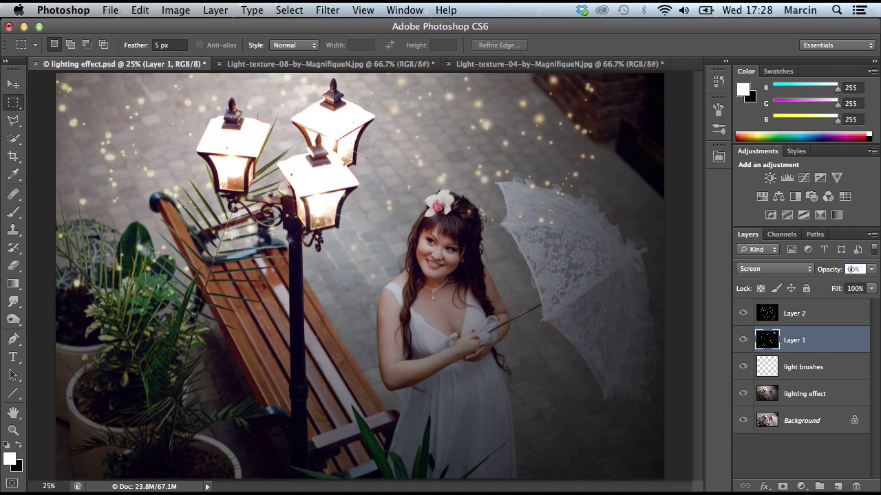
key(Return)
click(795, 312)
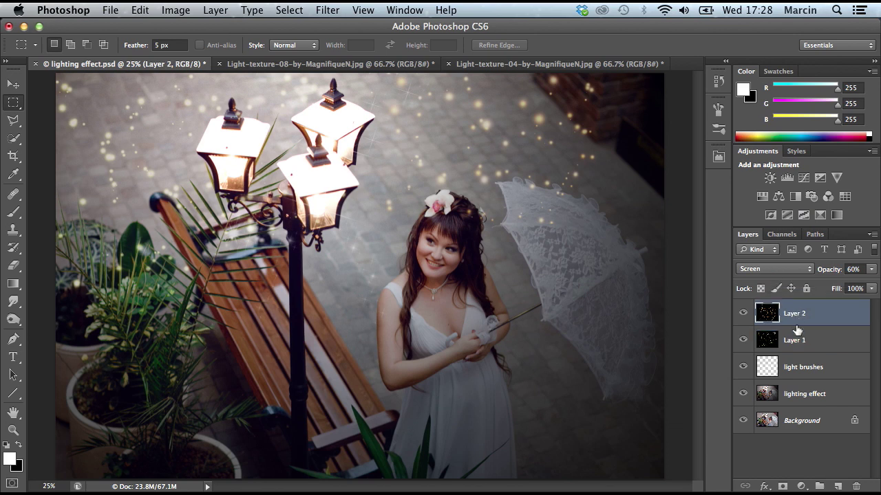
double_click(796, 340)
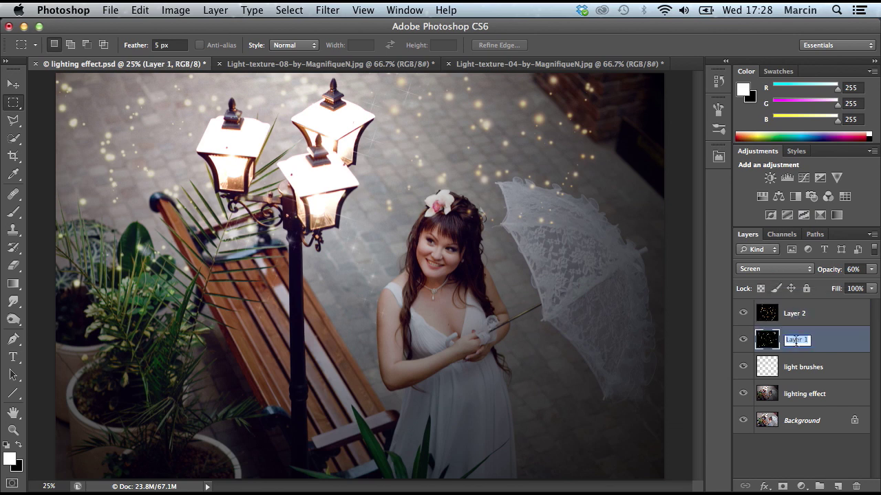
text(1)
double_click(795, 314)
text(2)
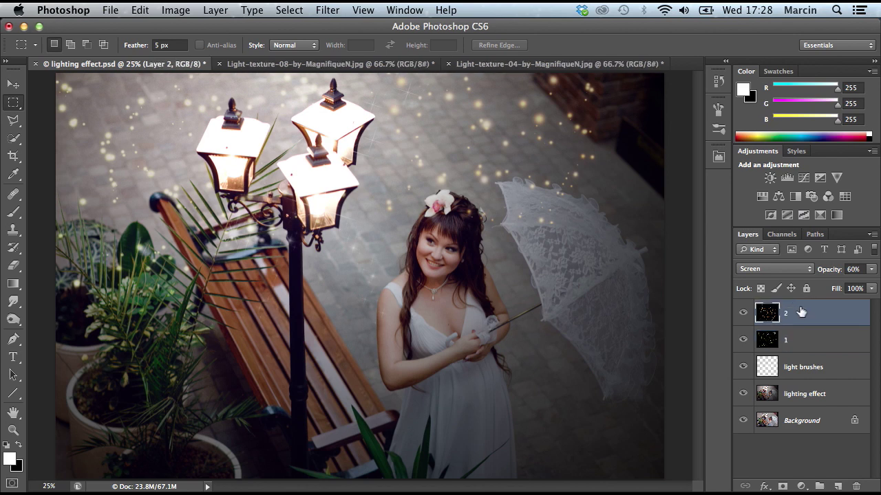
key(Return)
Group layers 1, 2 and light brushes into a group named 'lights'.
click(802, 338)
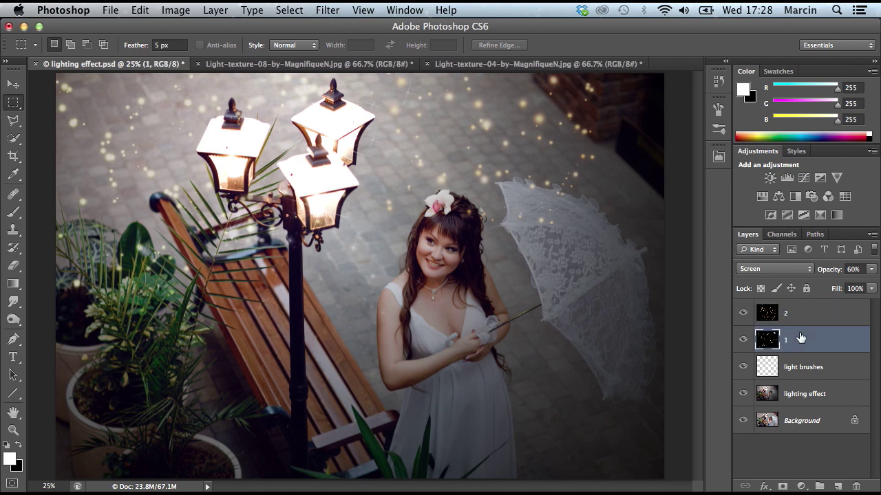
shift+click(786, 315)
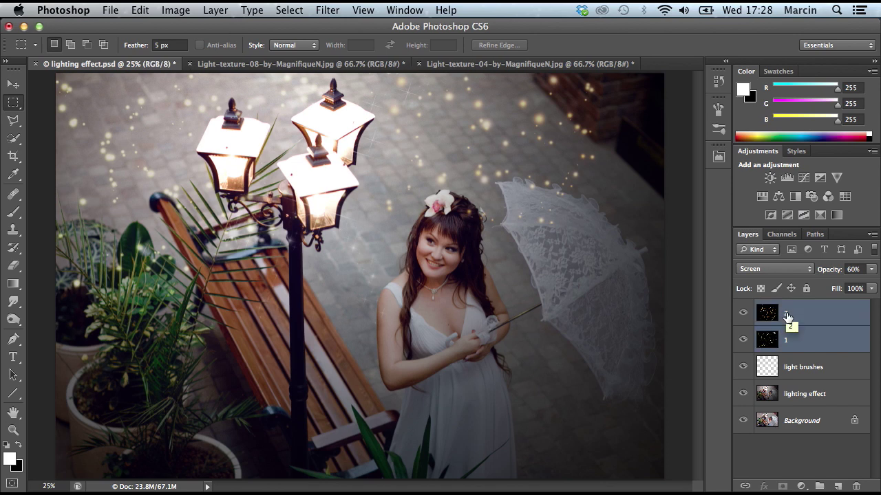
shift+click(795, 370)
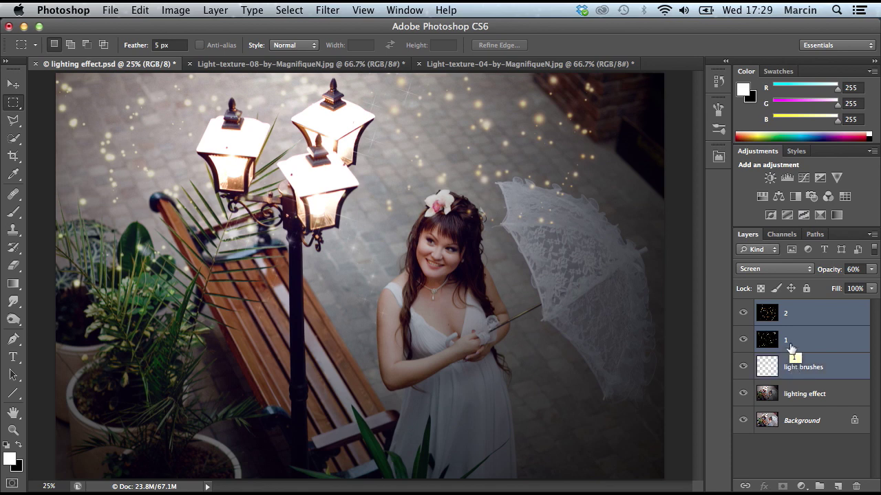
key(super+g)
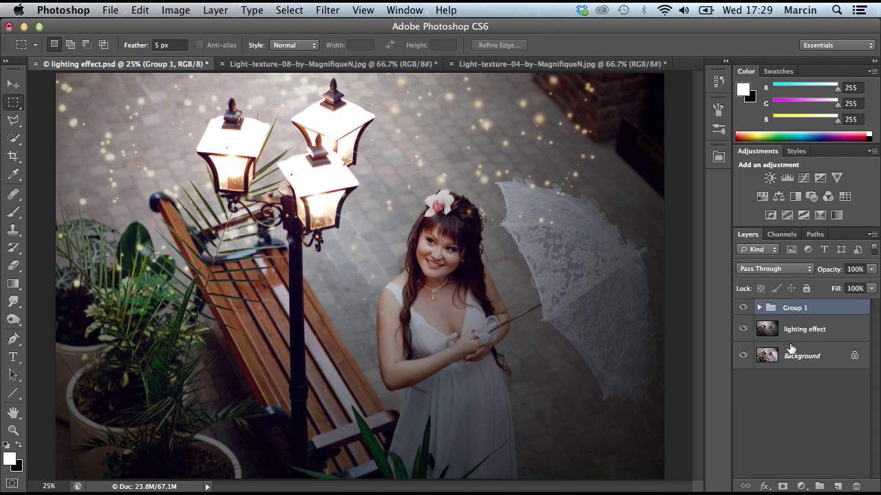
double_click(790, 308)
key(BackSpace)
key(Return)
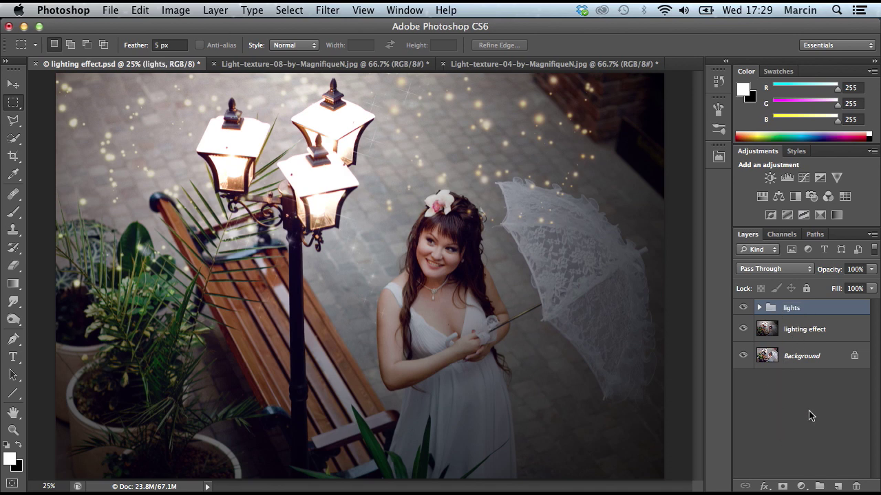
Add a Gradient Map adjustment layer starting from the Blue, Red, Yellow preset.
click(802, 485)
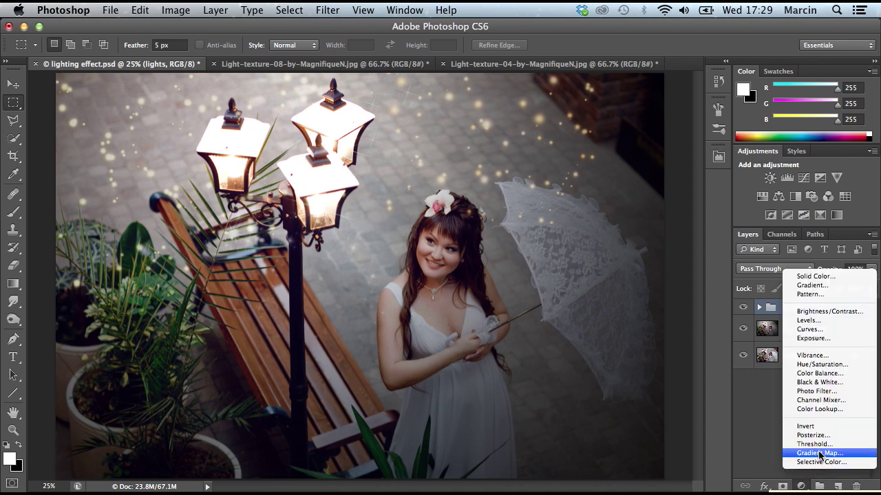
click(819, 454)
click(344, 177)
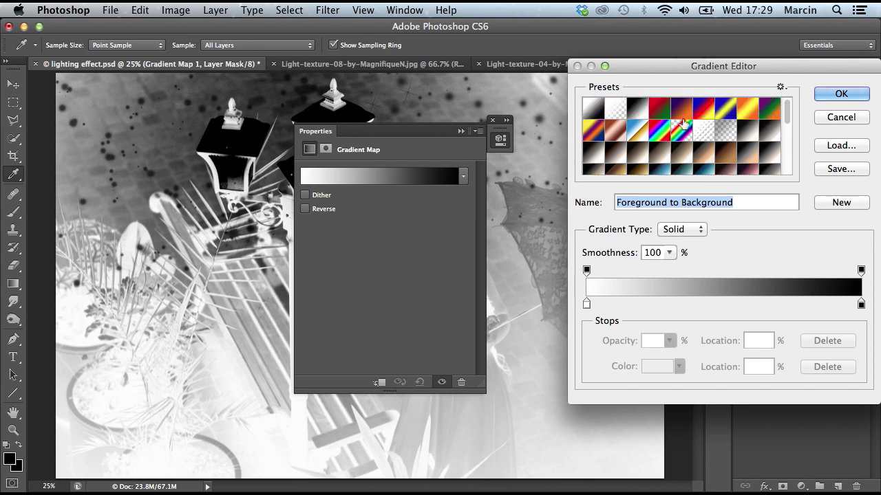
click(703, 109)
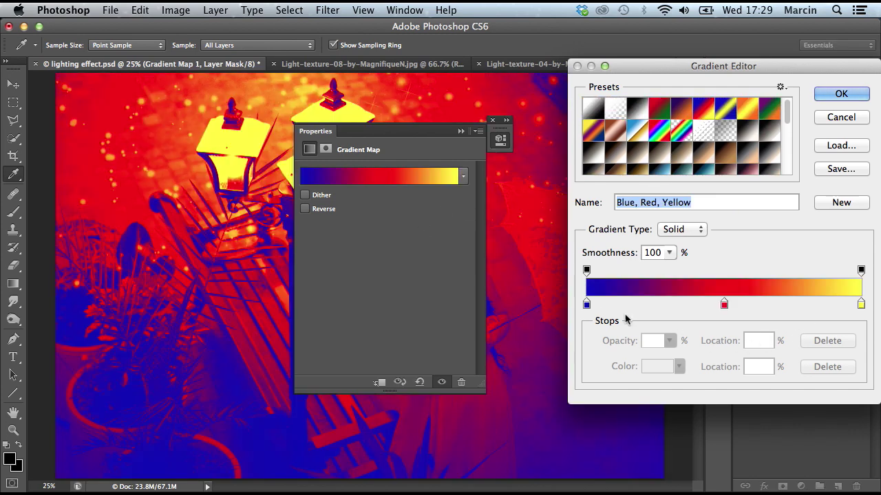
Darken the left gradient stop to a deep navy.
click(586, 304)
click(650, 366)
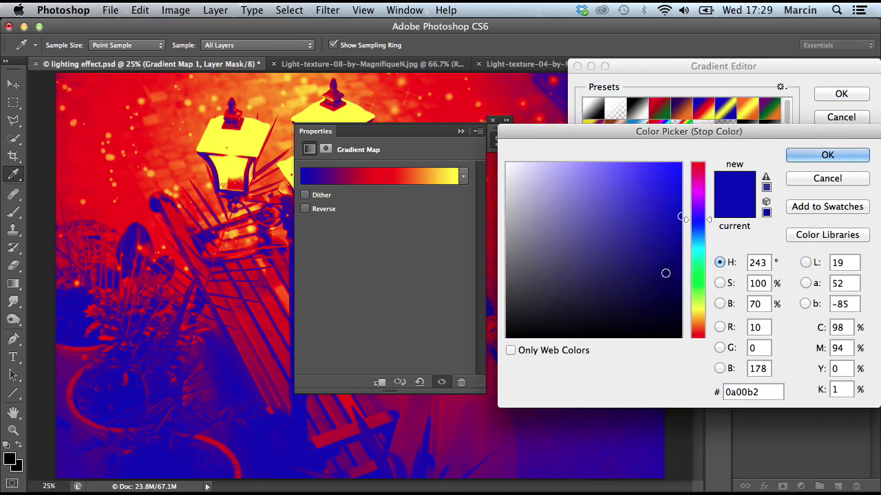
drag(665, 273, 690, 291)
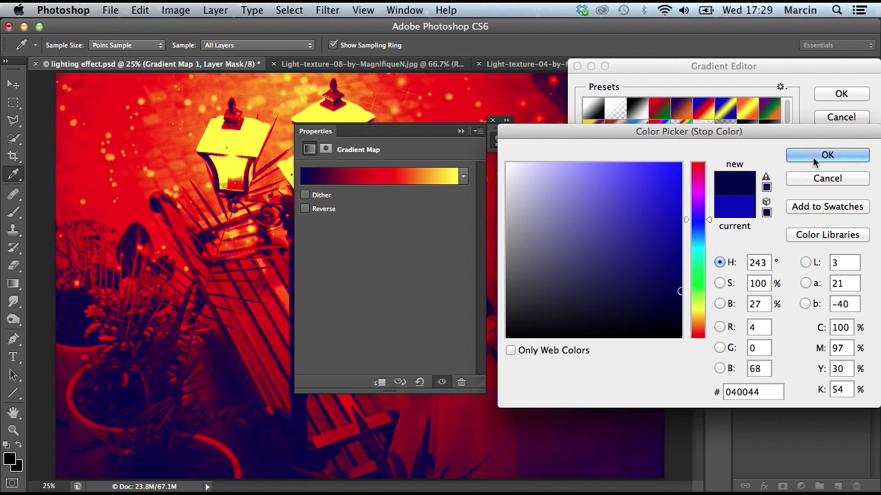
key(Return)
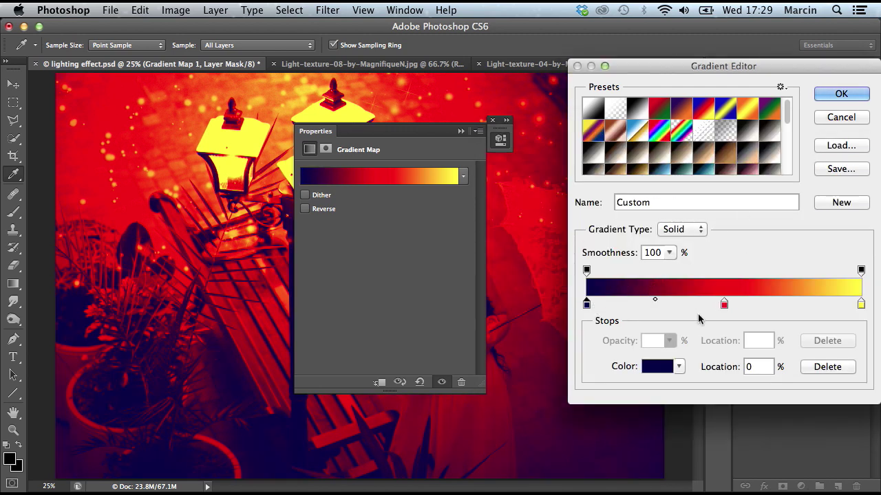
Recolour the middle gradient stop a bright, fully saturated warm yellow.
click(722, 307)
click(658, 367)
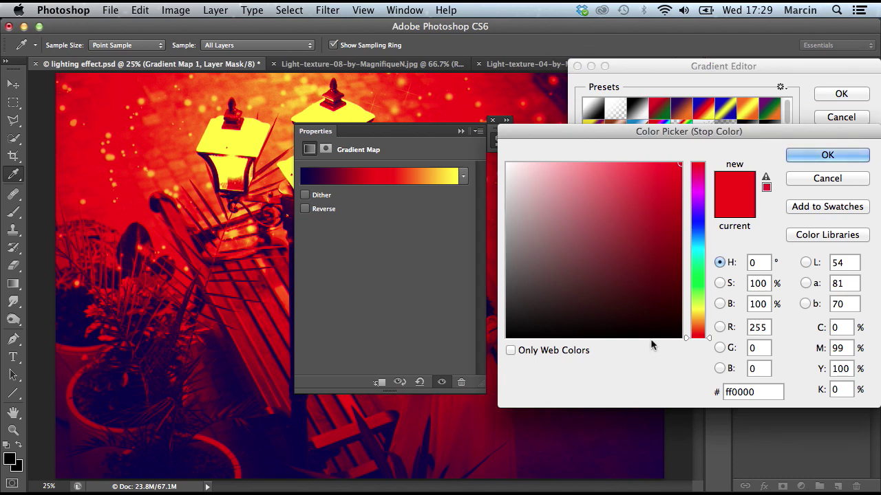
drag(698, 309, 701, 313)
drag(664, 218, 682, 200)
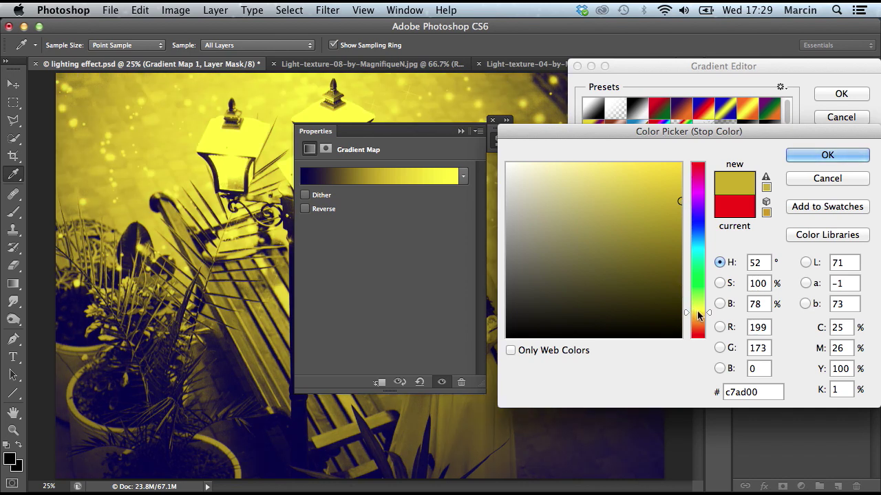
drag(696, 311, 700, 318)
drag(681, 180, 682, 163)
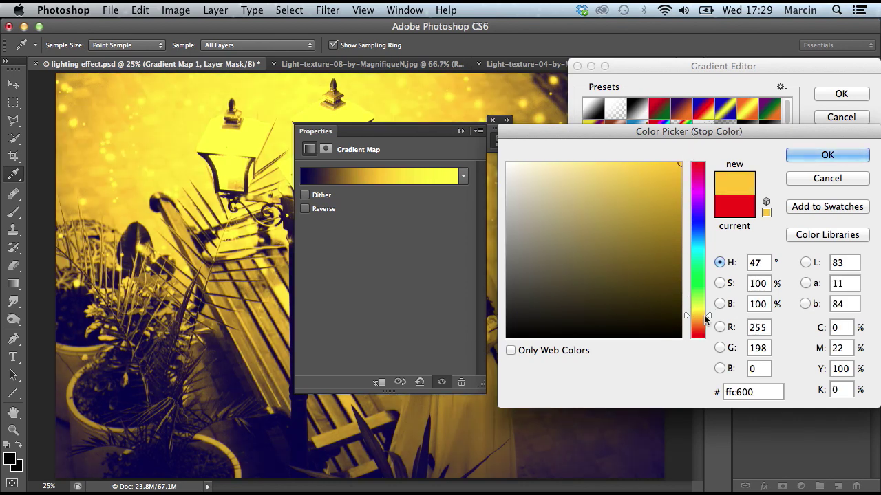
drag(707, 320, 709, 315)
click(828, 155)
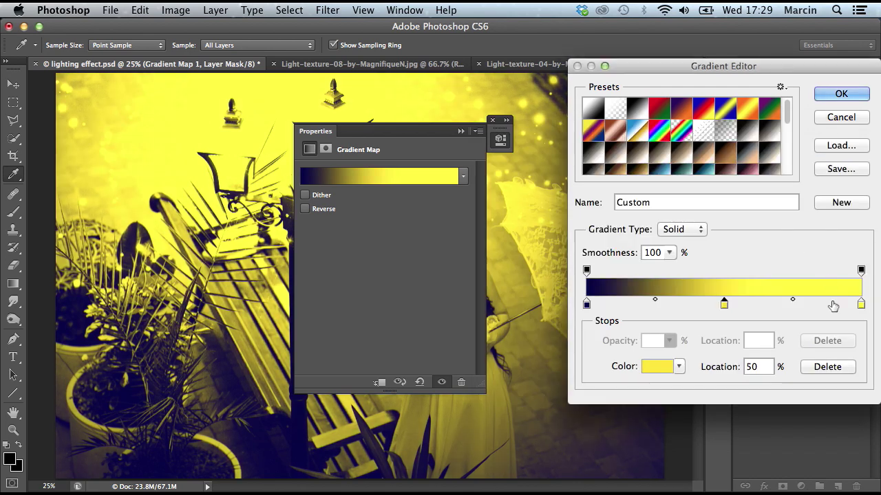
Make the right end gradient stop a pale cream.
click(862, 304)
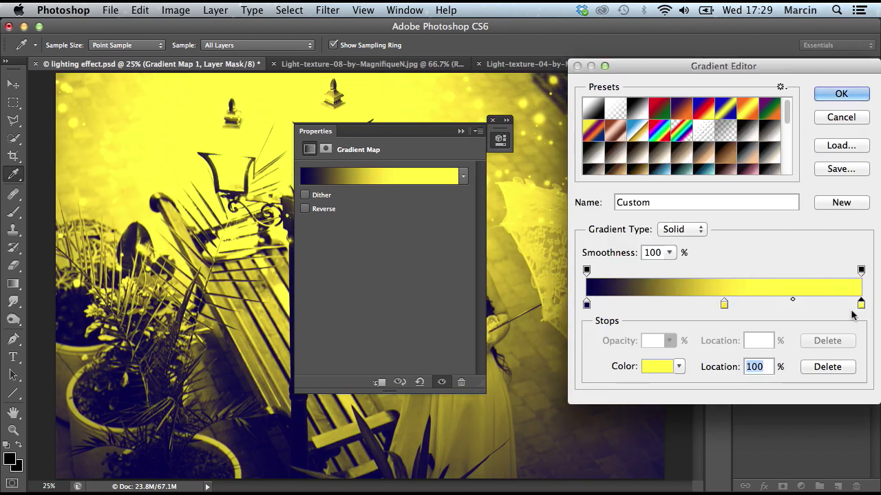
click(656, 366)
drag(595, 298, 518, 147)
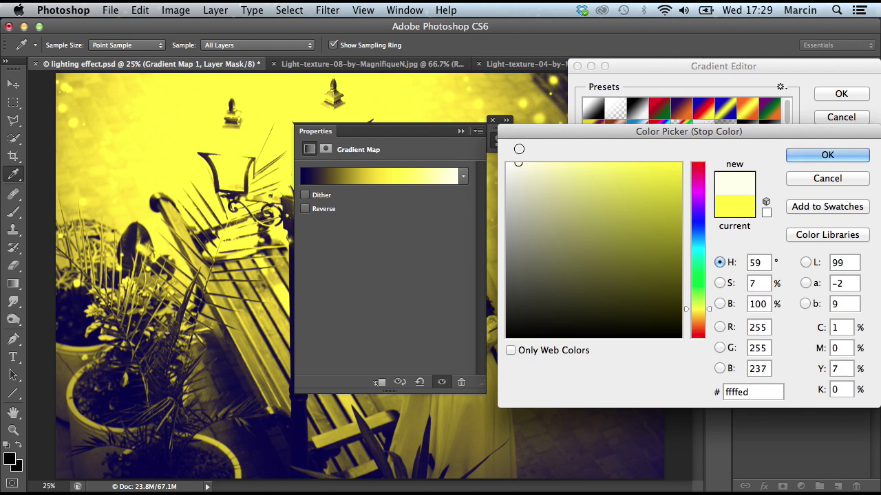
click(819, 157)
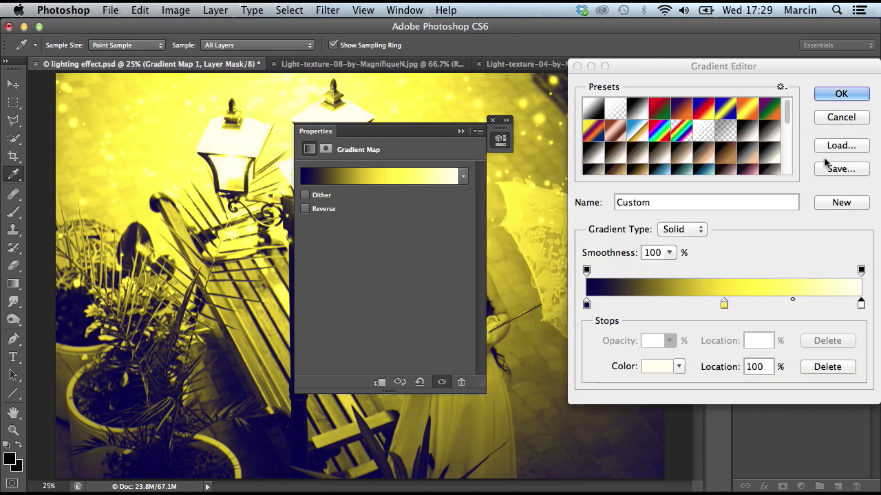
Move the navy stop to about 12-15% and the yellow stop to 60%, then apply.
drag(724, 304, 734, 304)
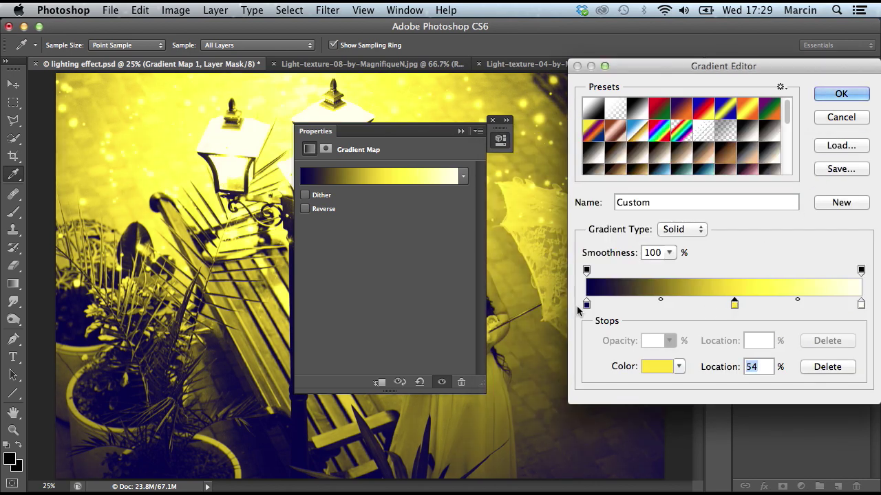
drag(587, 303, 640, 303)
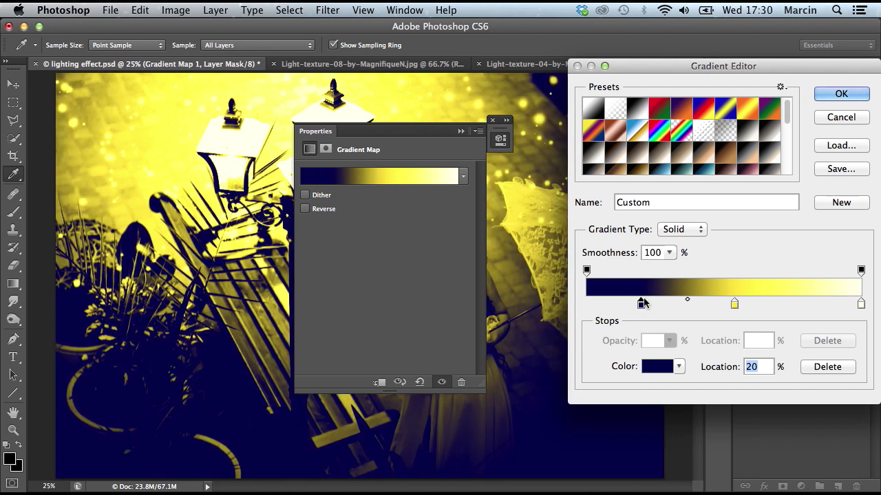
drag(641, 304, 619, 303)
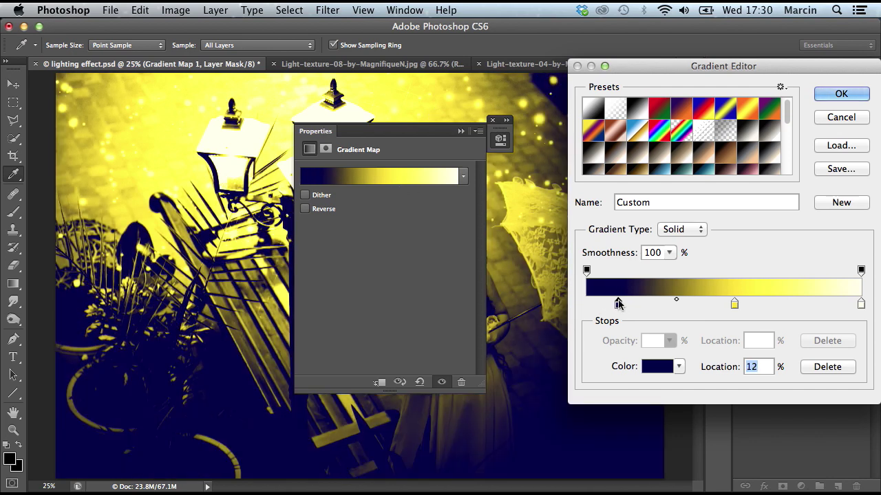
drag(738, 306, 753, 306)
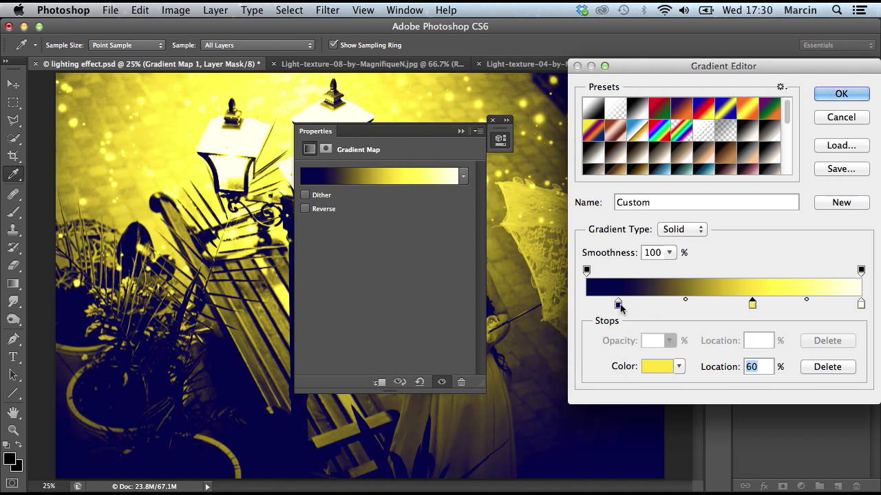
click(618, 304)
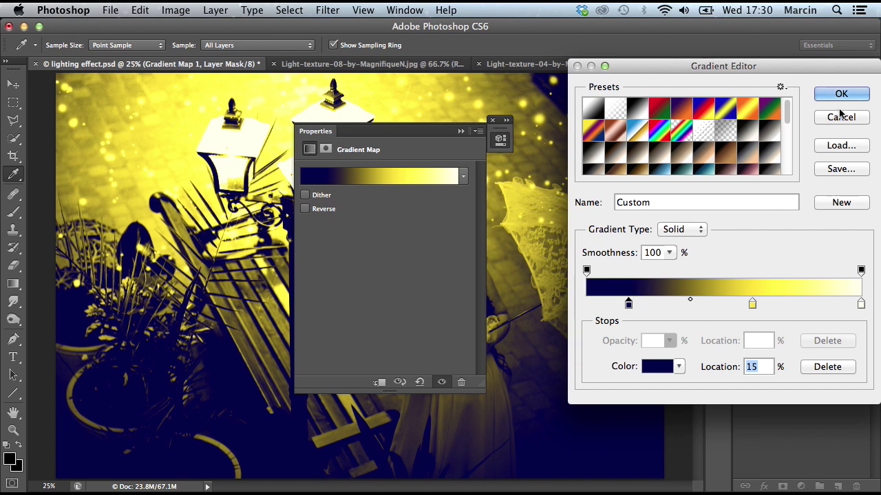
click(841, 95)
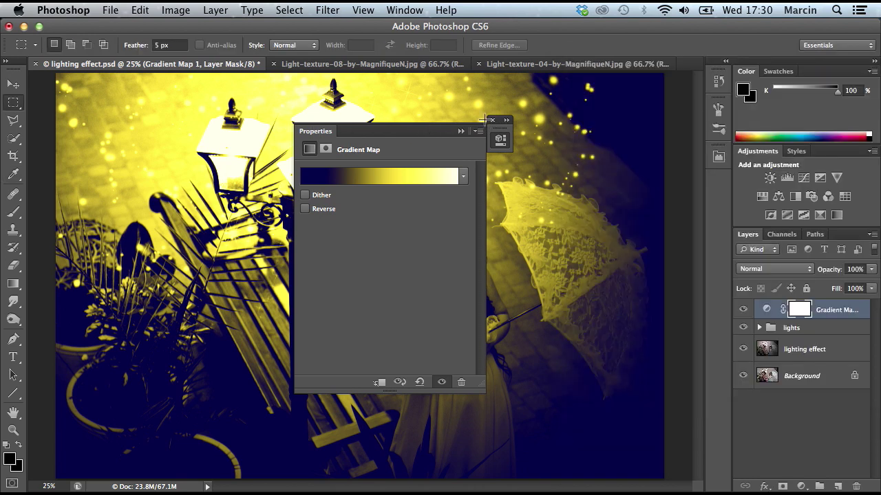
Blend the Gradient Map layer in Soft Light at about 50% opacity.
click(493, 121)
click(777, 269)
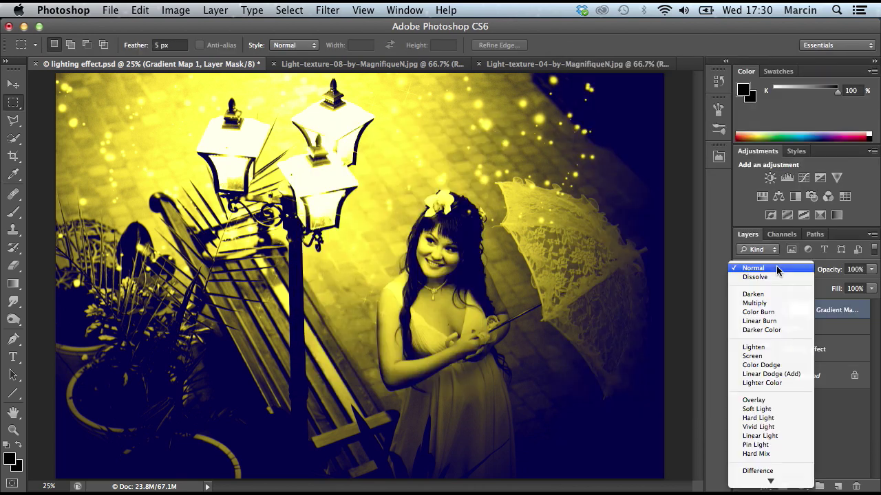
click(766, 408)
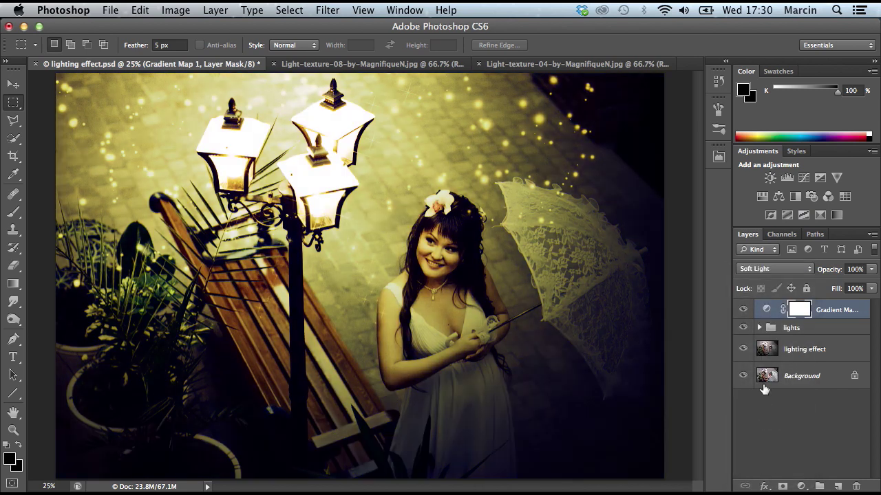
click(871, 269)
drag(858, 284, 839, 286)
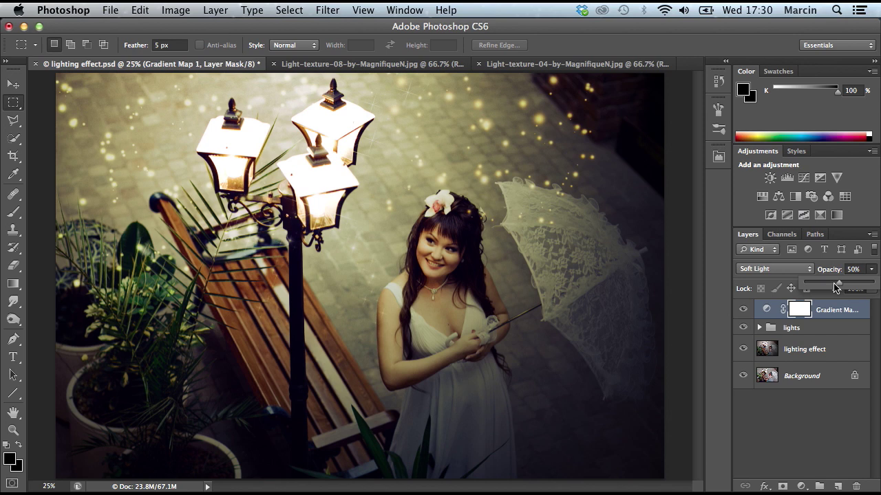
Set the lights group opacity to 80% and reselect the Gradient Map layer.
click(796, 329)
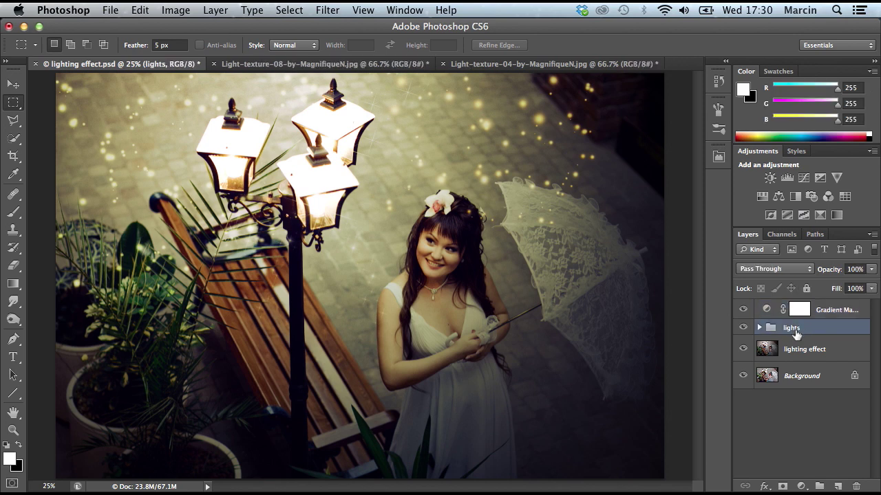
click(856, 269)
text(80)
key(Return)
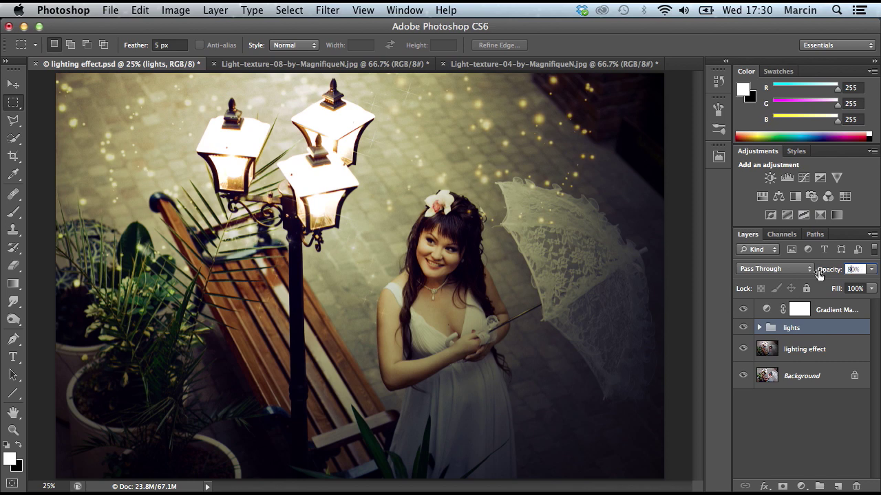
key(Return)
click(831, 314)
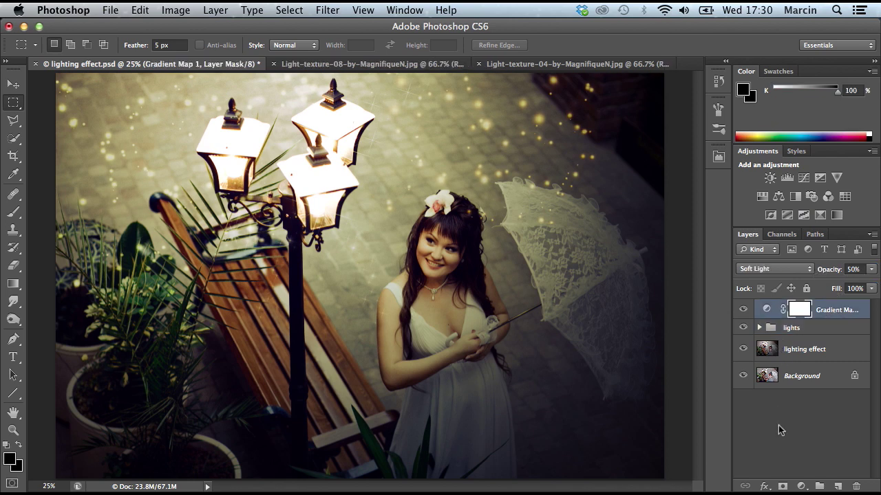
click(801, 486)
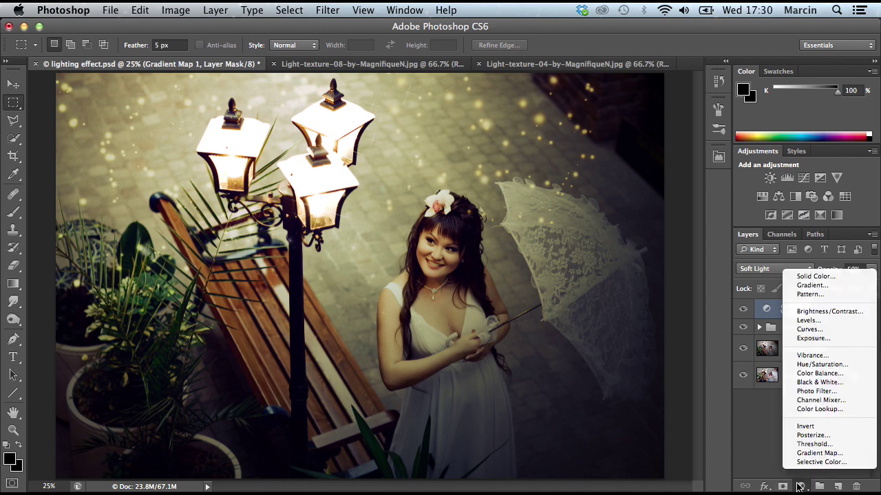
Add a Curves layer lifting the RGB curve, with Blue shadows raised to 21 and midtones lowered.
click(806, 329)
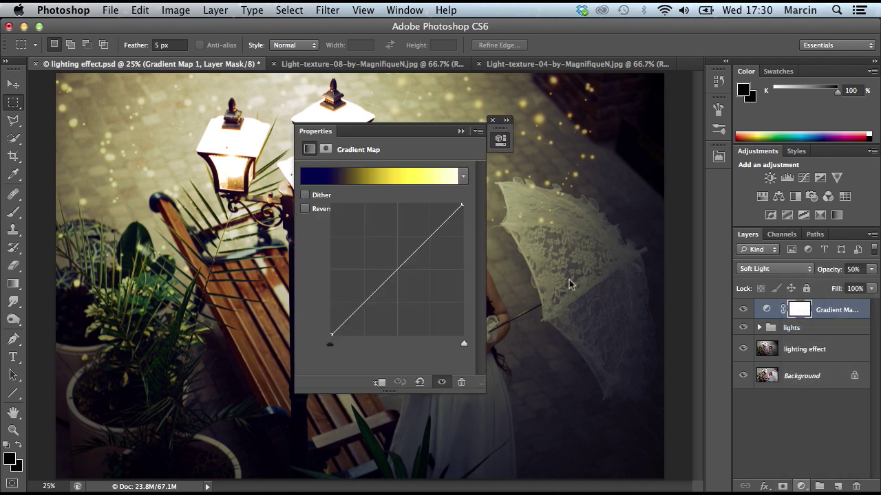
click(353, 313)
drag(426, 240, 428, 234)
click(380, 191)
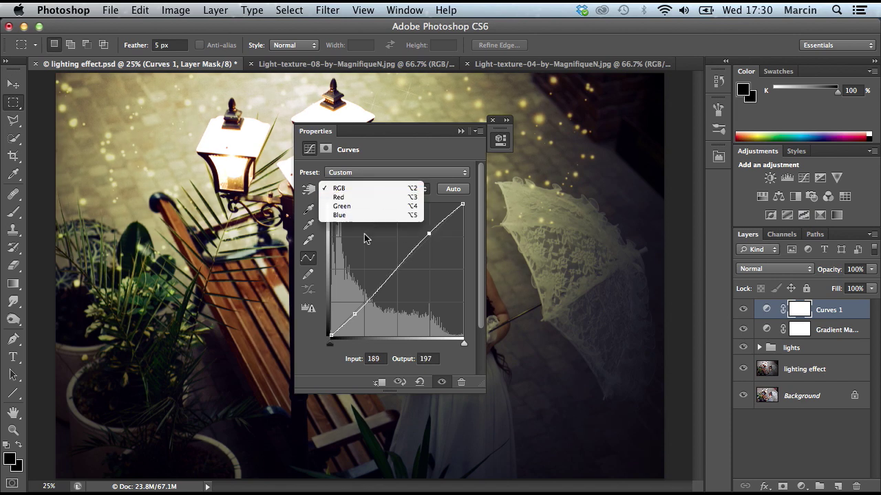
click(347, 214)
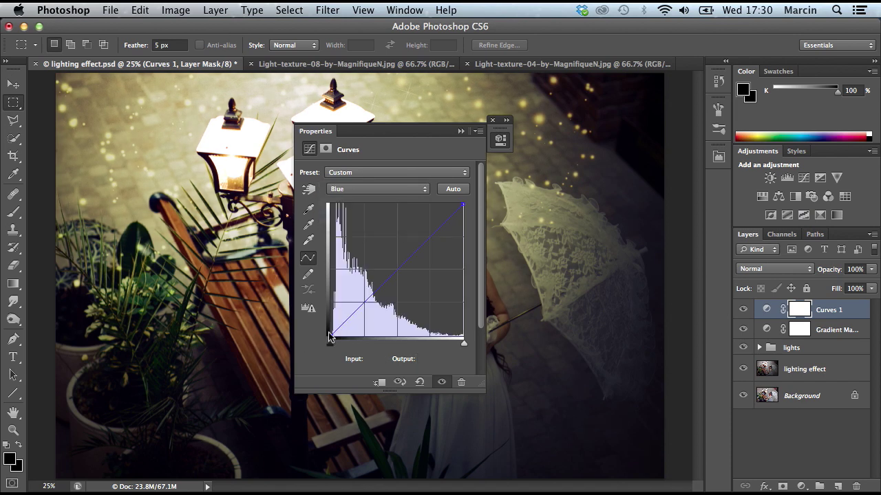
drag(330, 336, 324, 322)
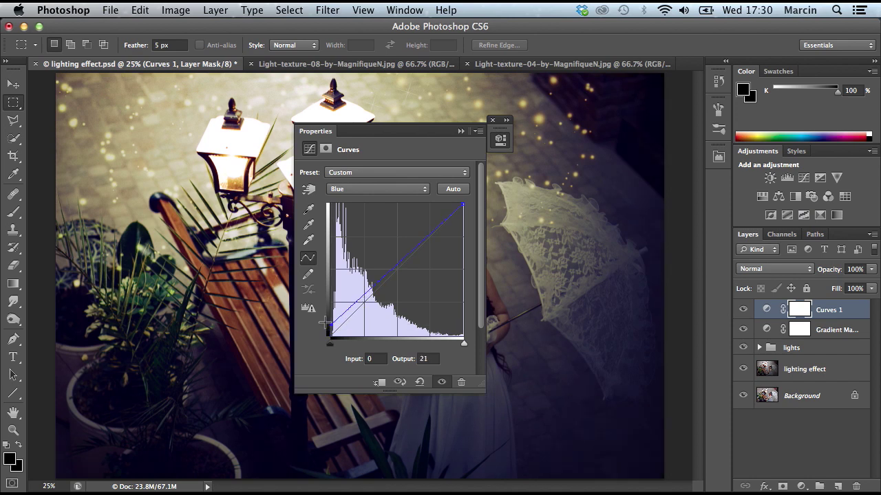
drag(387, 265, 401, 275)
Set the Curves 1 layer opacity to 70%.
click(490, 121)
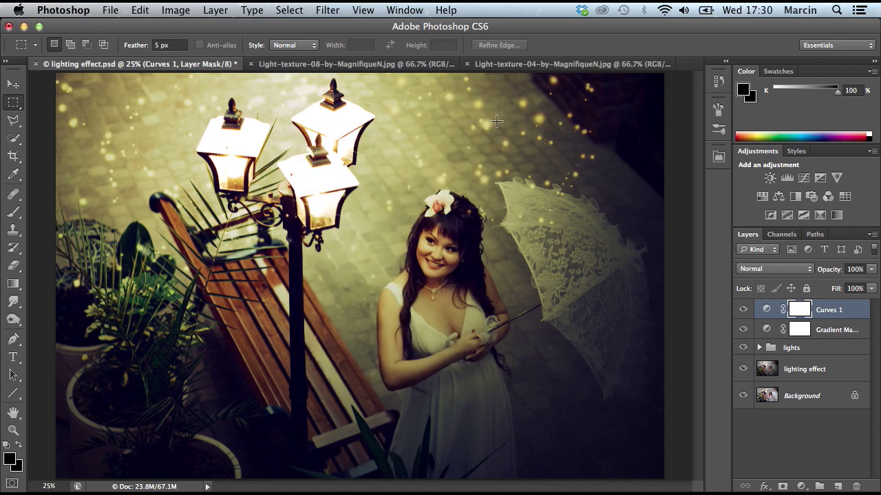
click(853, 269)
text(70)
key(Return)
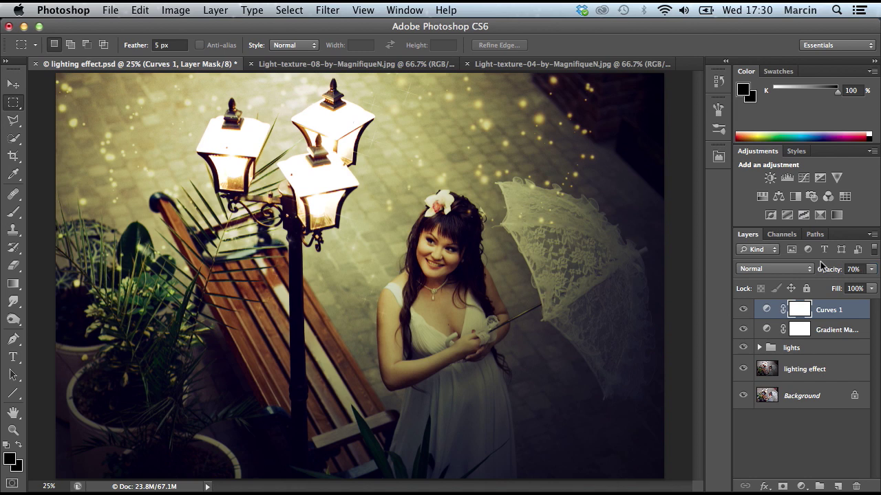